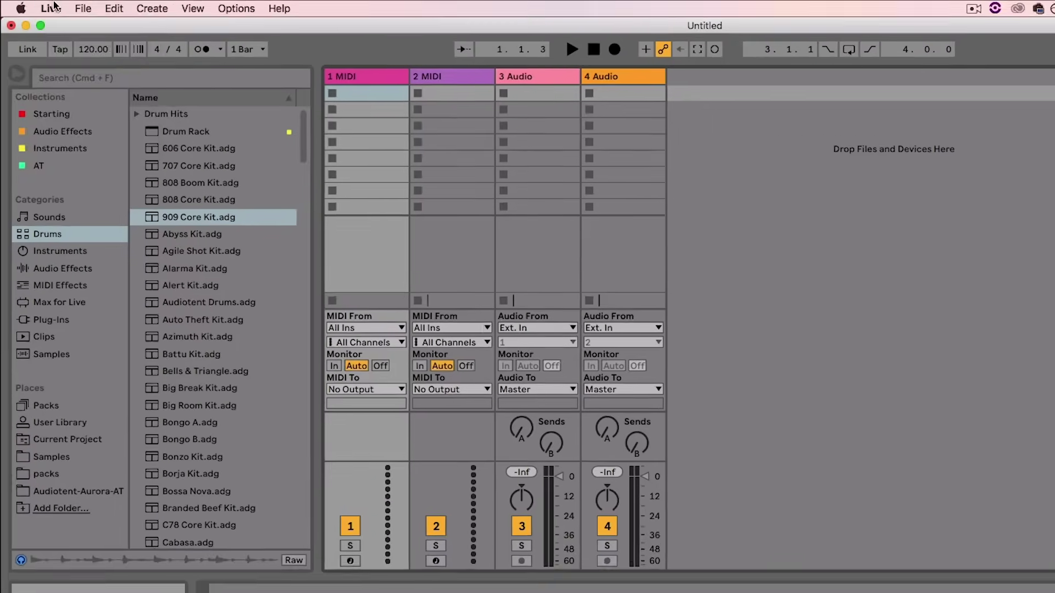
Check the audio output in the preferences by switching the test tone on and off.
left_click(37, 6)
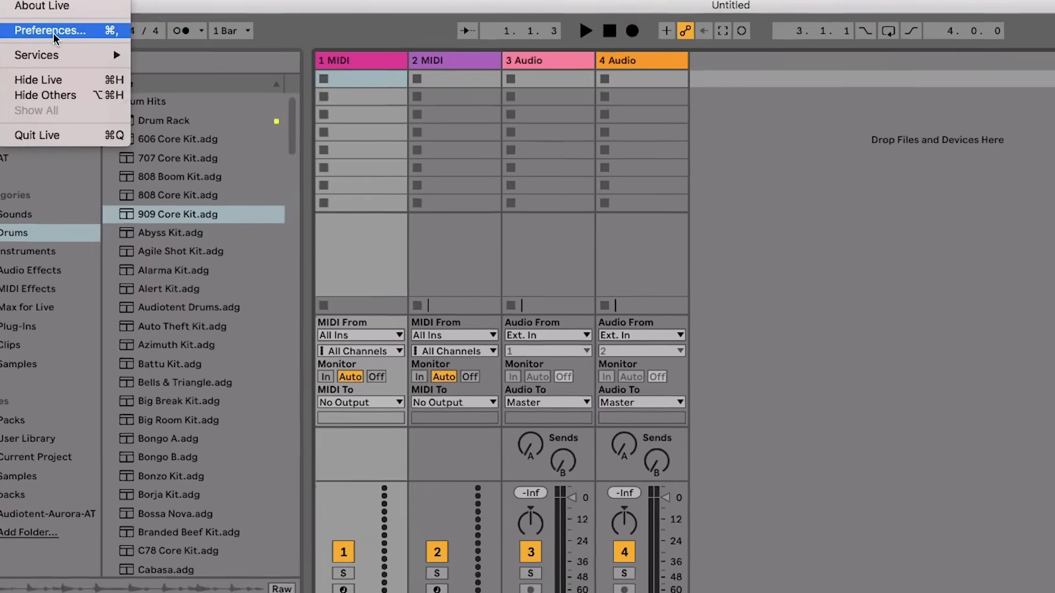
left_click(88, 53)
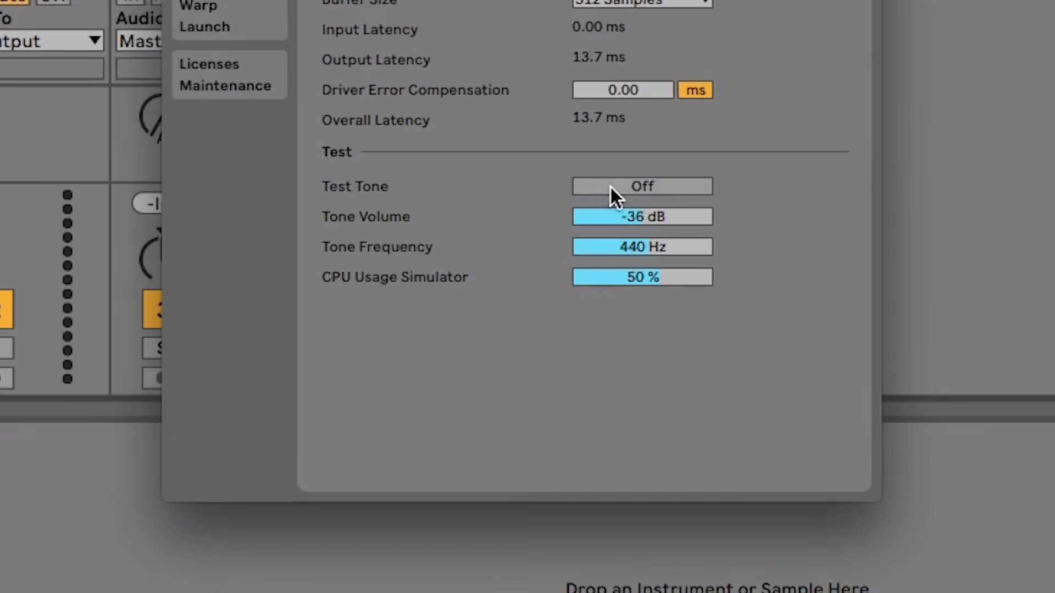
left_click(616, 186)
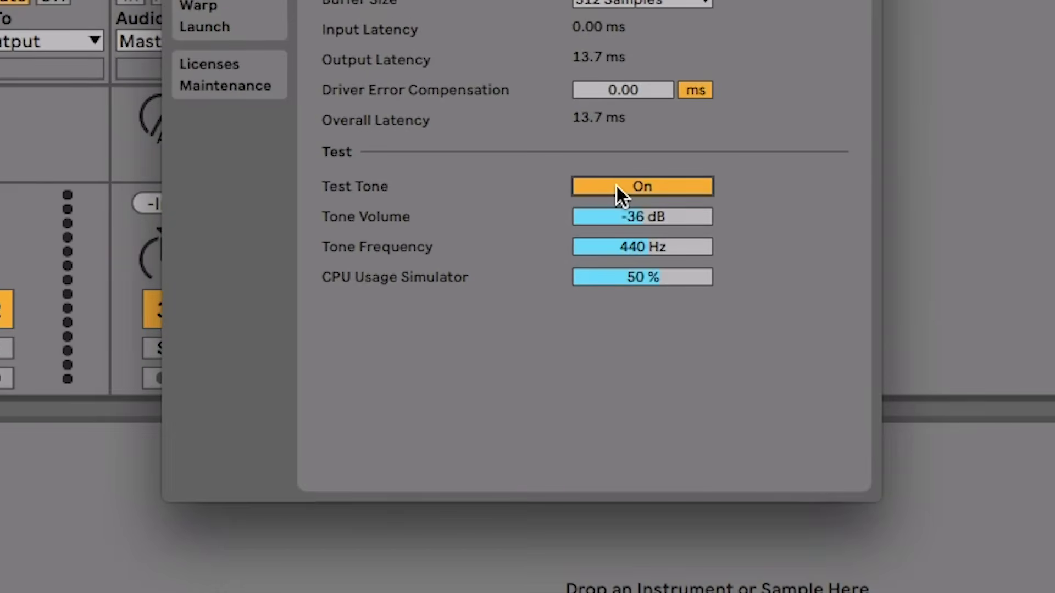
left_click(617, 186)
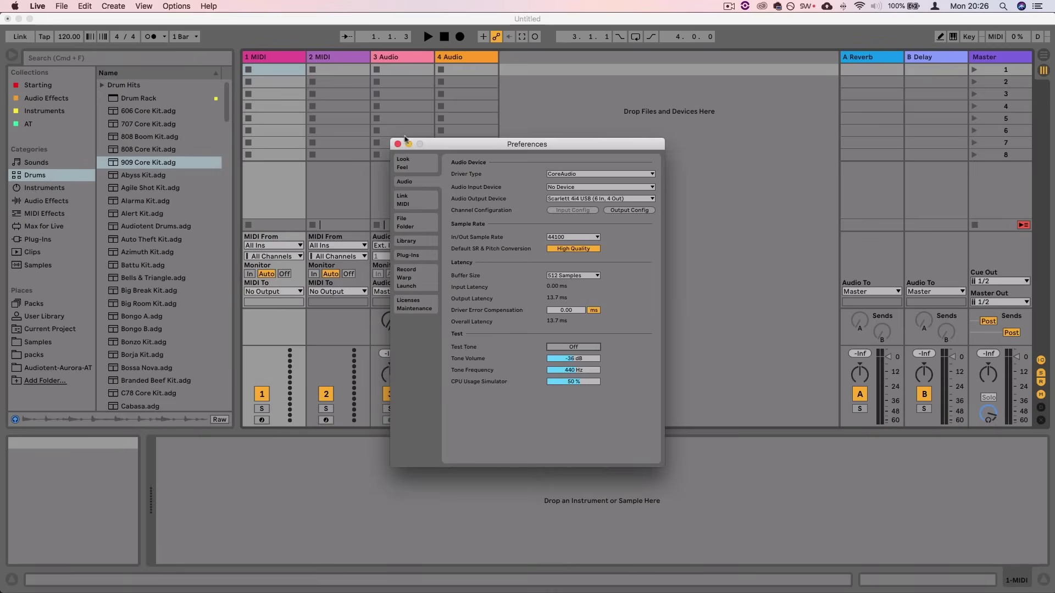
left_click(397, 144)
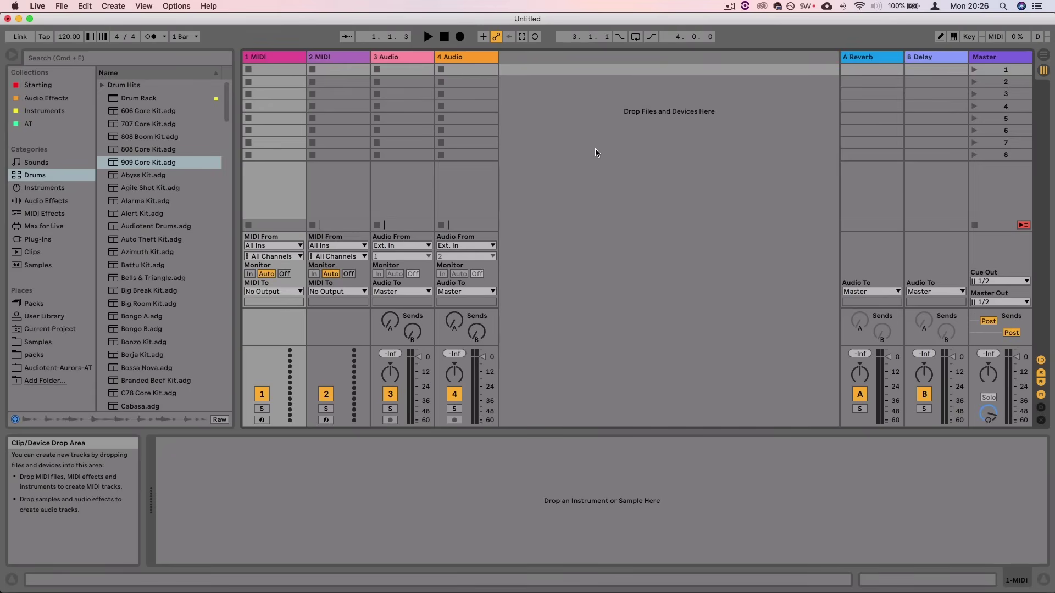
Switch back and forth between the Session and Arrangement views, ending in the Session view.
key("Tab")
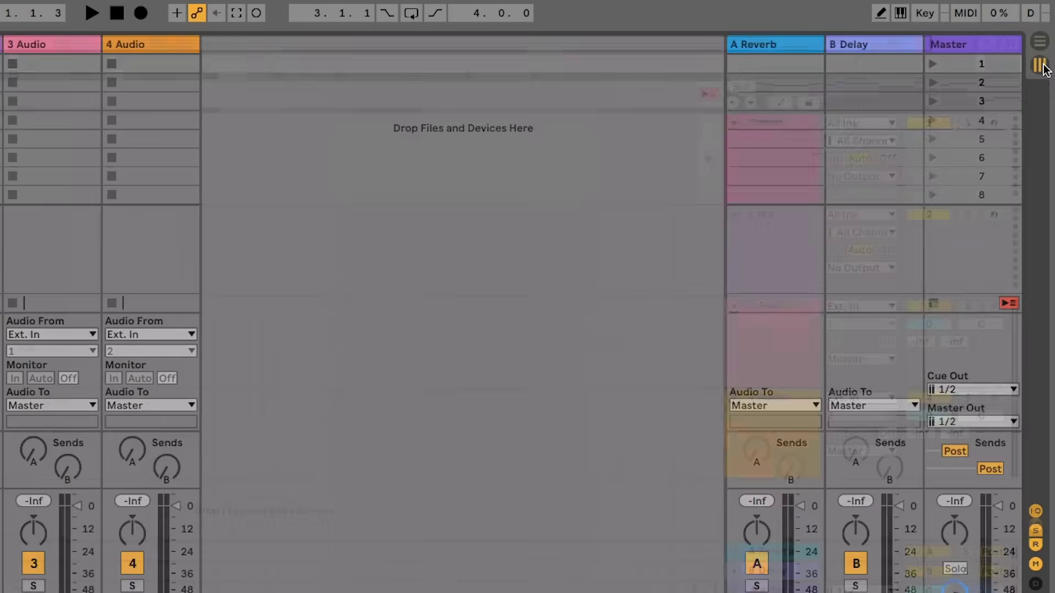
left_click(1039, 65)
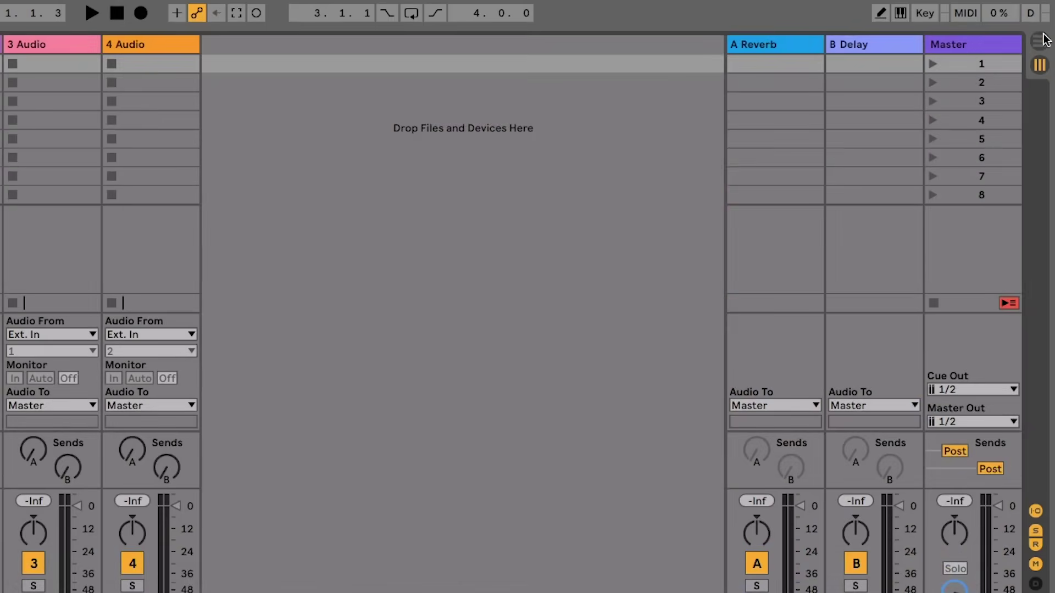
left_click(1040, 40)
left_click(1039, 65)
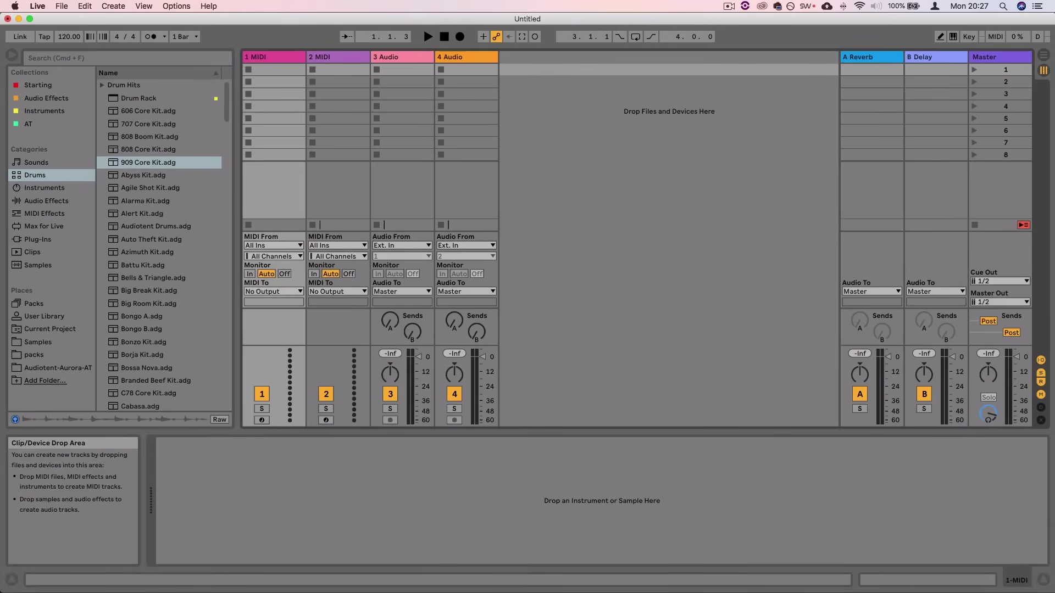
left_click(1043, 60)
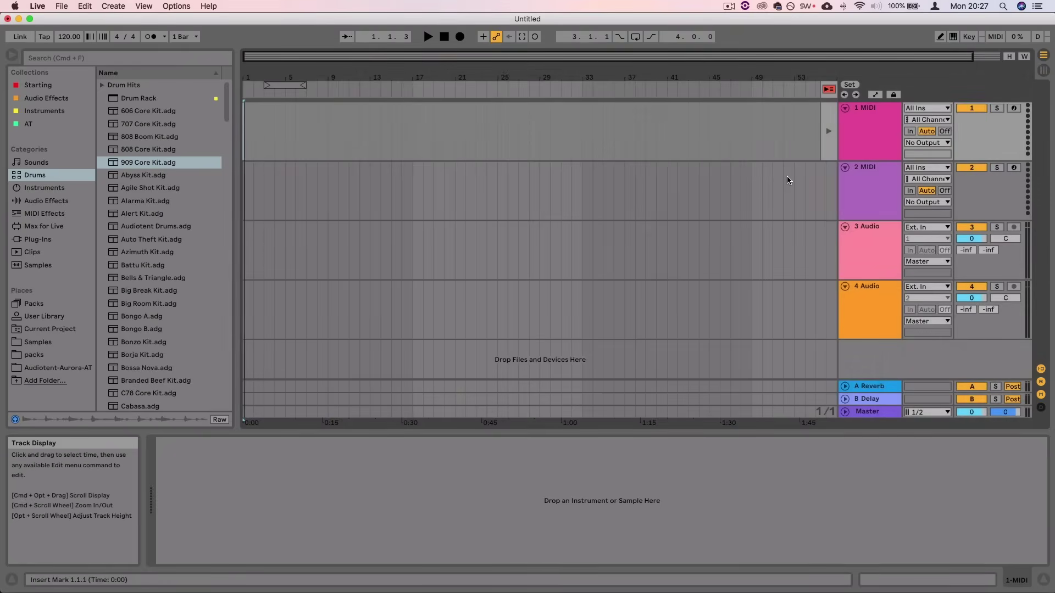
left_click(1043, 70)
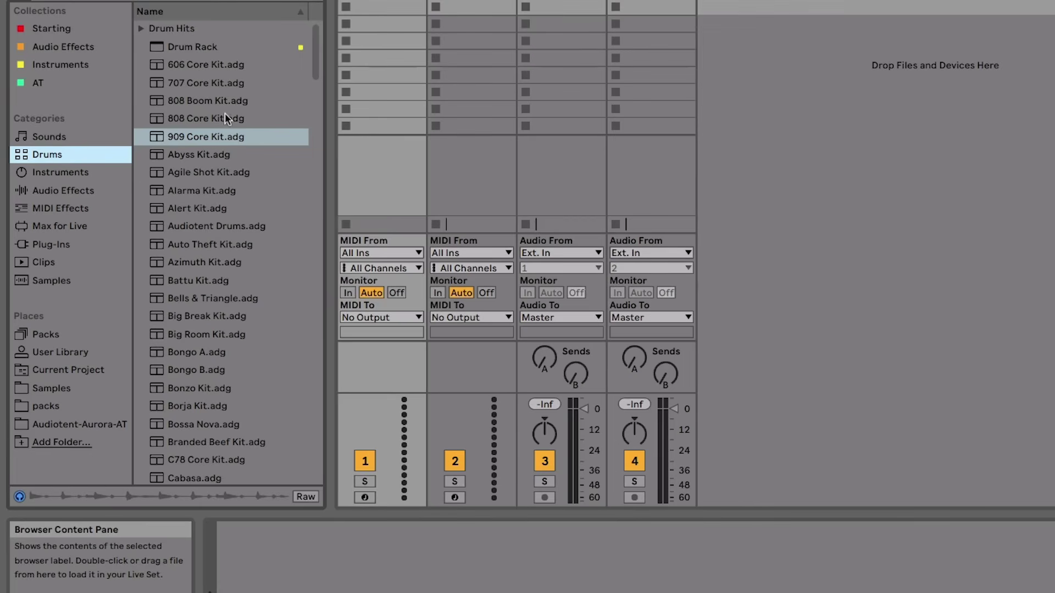
Preview the 707 Core, 808 Boom, 808 Core and 909 Core kits, and load 909 Core Kit onto the first MIDI track.
left_click(206, 83)
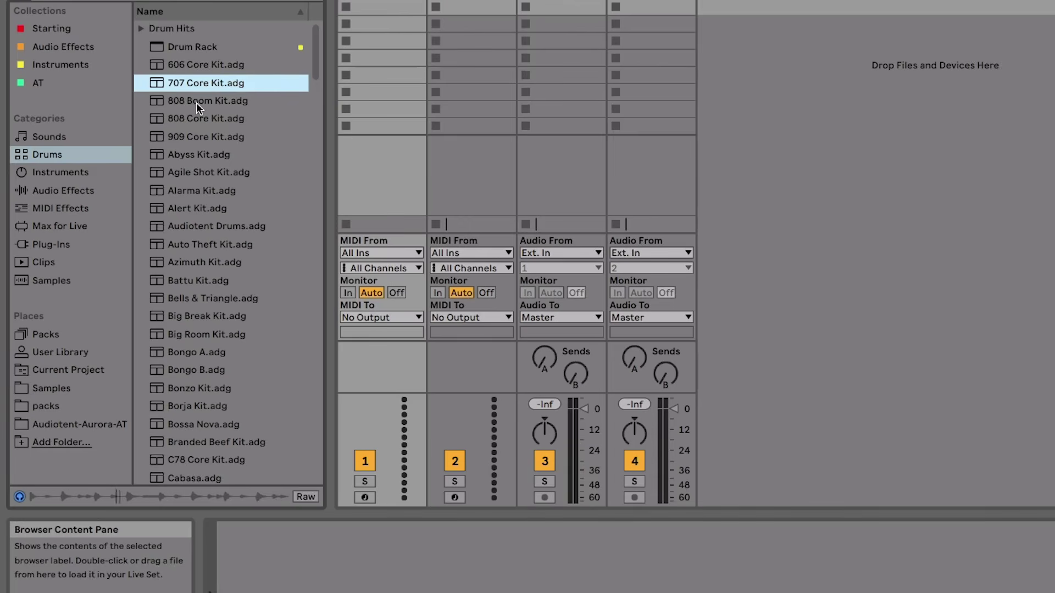
left_click(196, 103)
left_click(215, 123)
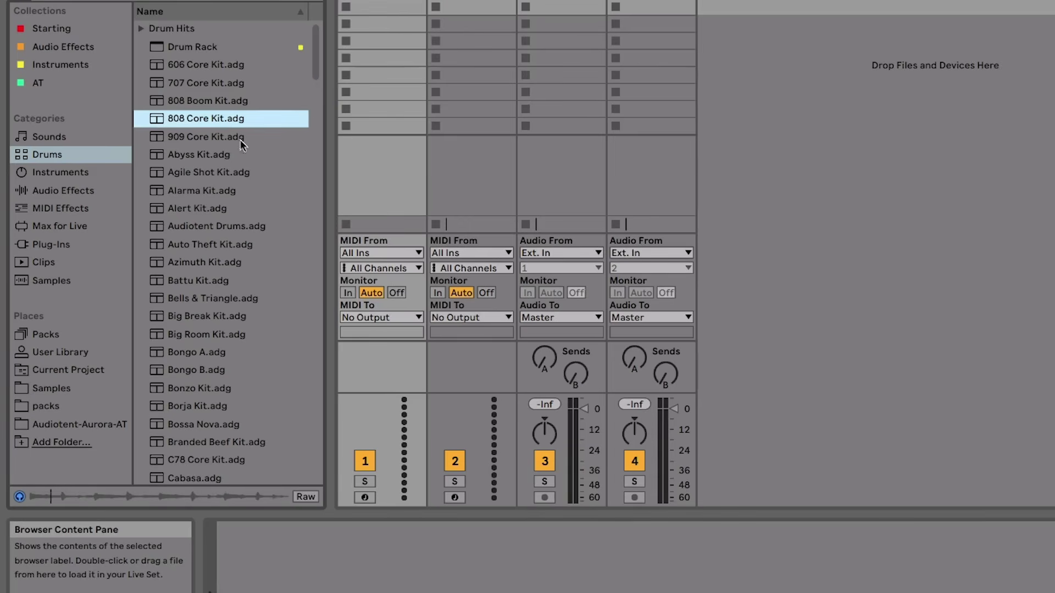
left_click(190, 136)
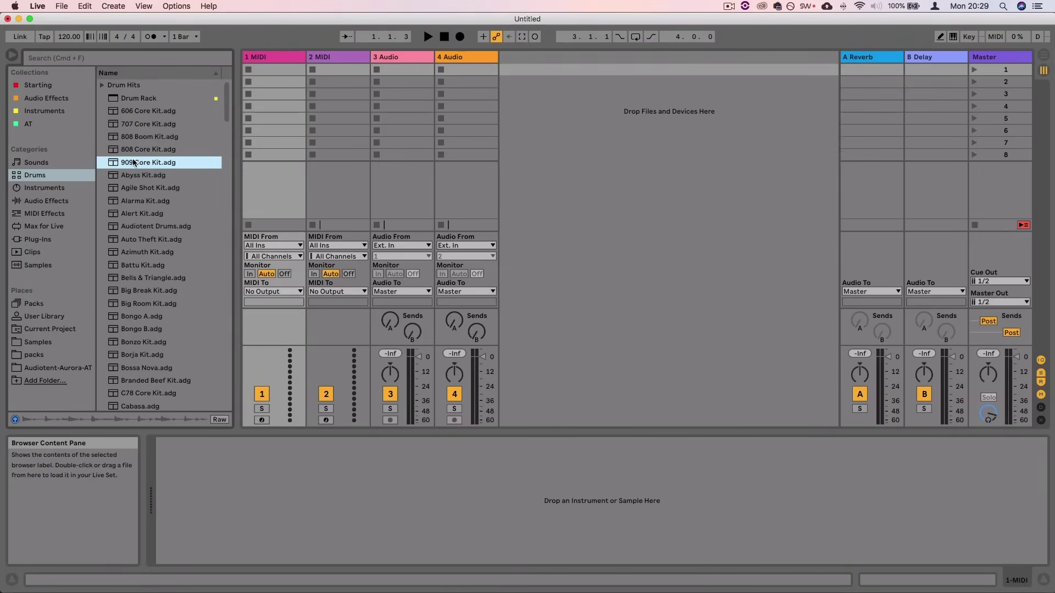
left_click_drag(135, 163, 280, 84)
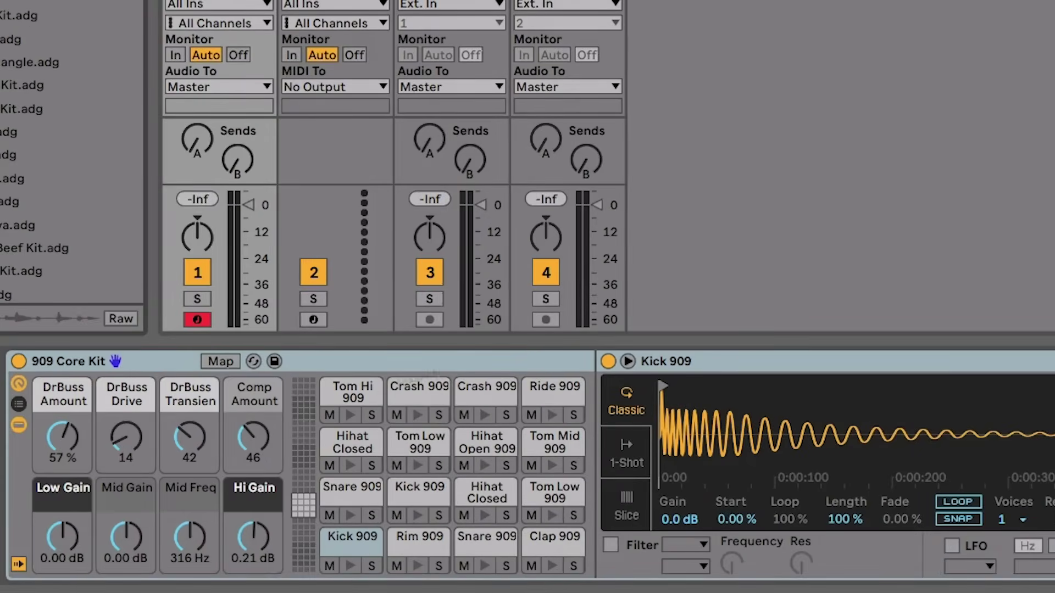
Audition the Kick 909, Rim 909, Snare 909 and Clap 909 pads in the drum rack's lowest row.
left_click(365, 545)
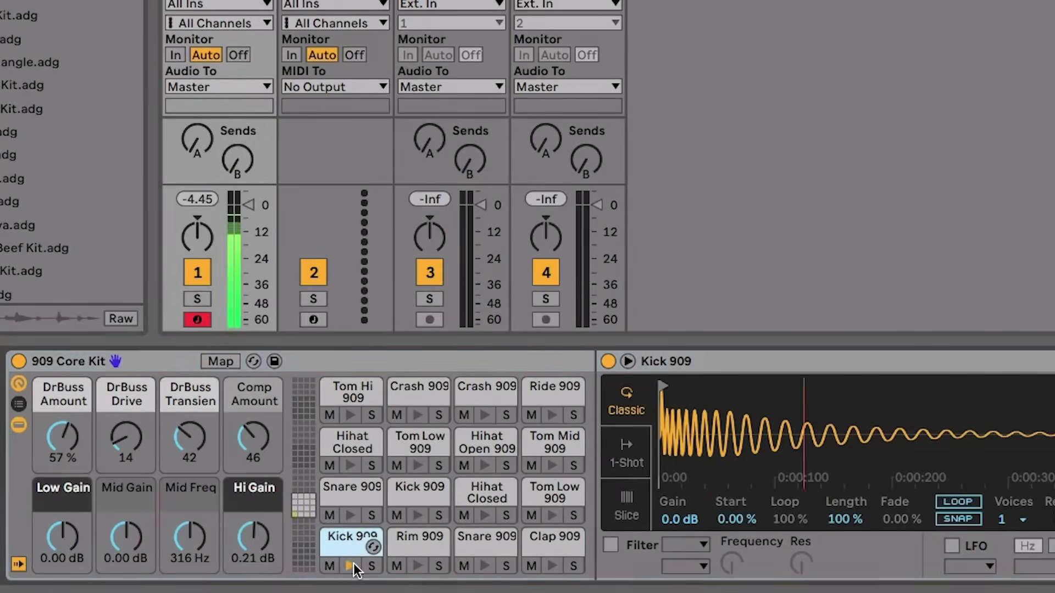
left_click(418, 566)
left_click(484, 566)
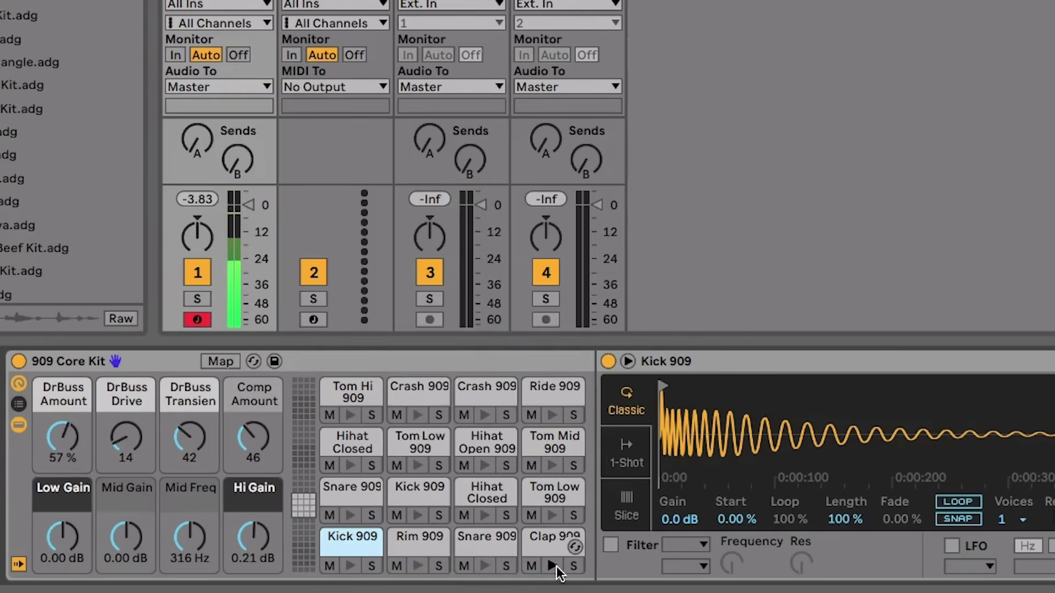
left_click(554, 566)
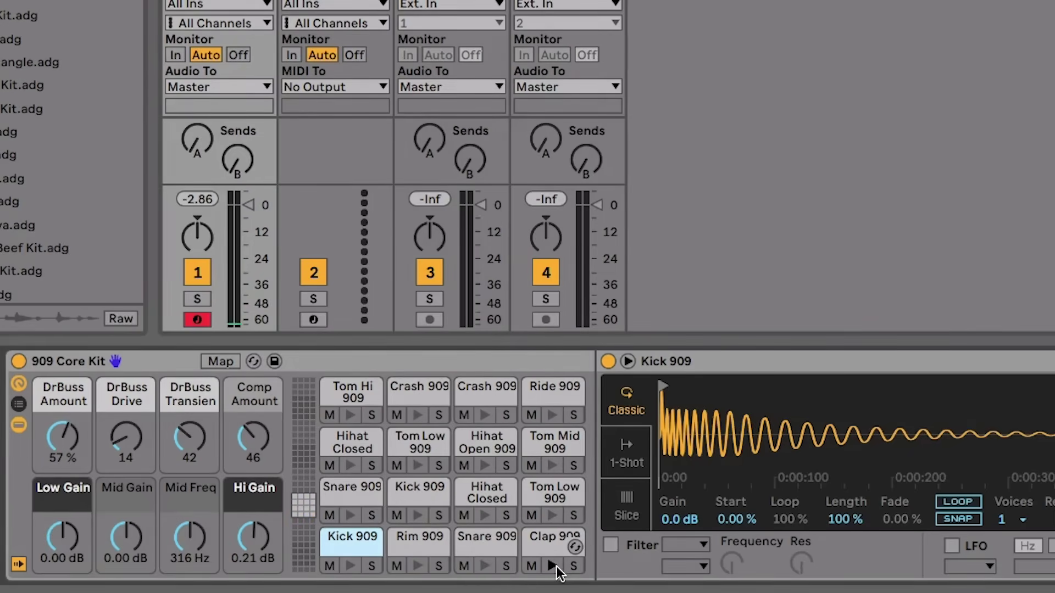
Toggle solo and mute on and off for the Clap 909 pad, and audition the Crash 909 and Kick 909 pads.
left_click(573, 566)
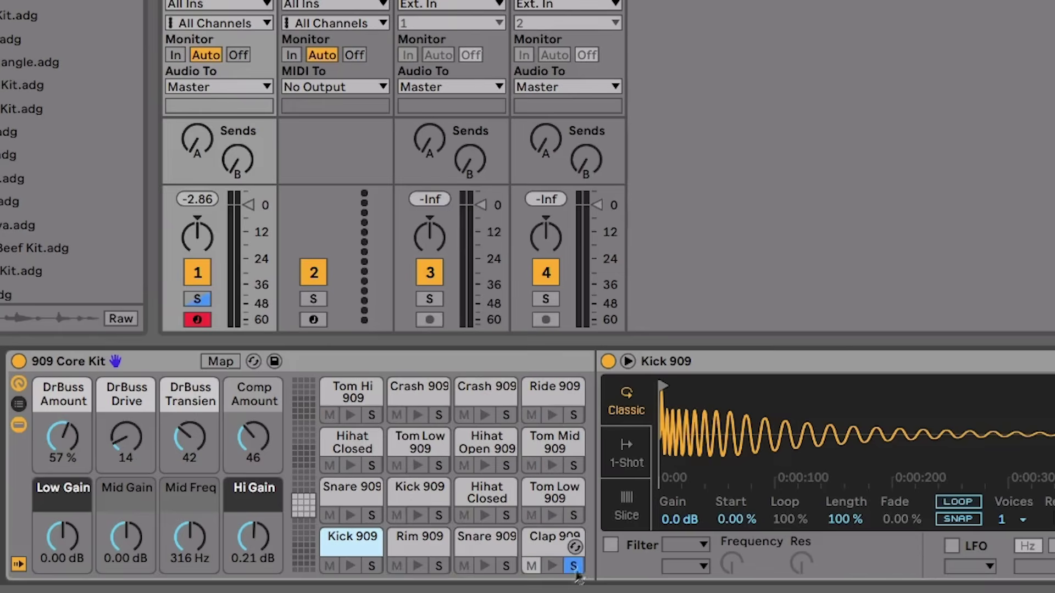
left_click(573, 566)
left_click(531, 566)
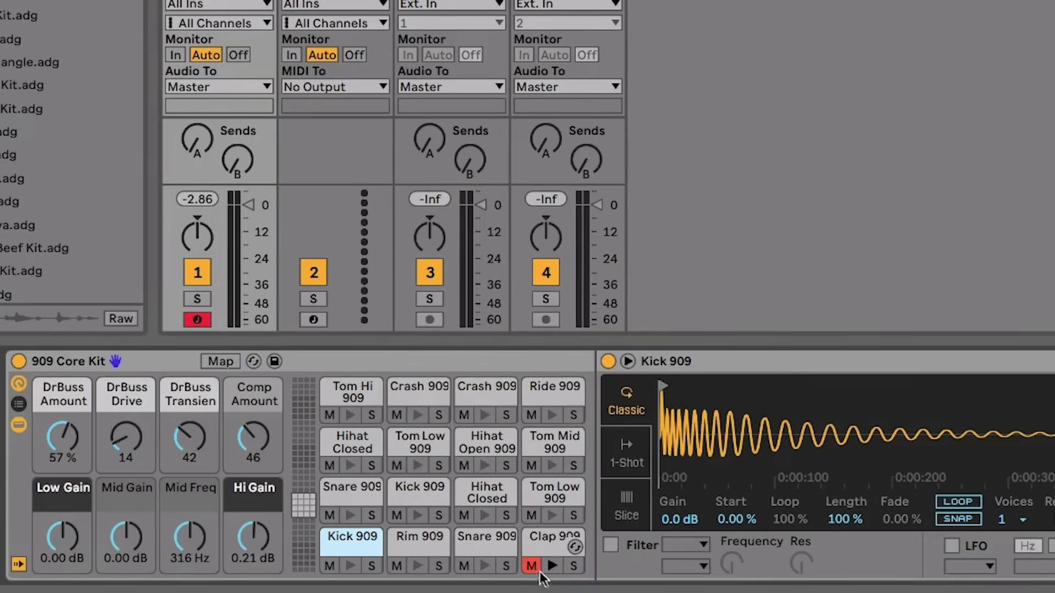
left_click(531, 566)
left_click(416, 416)
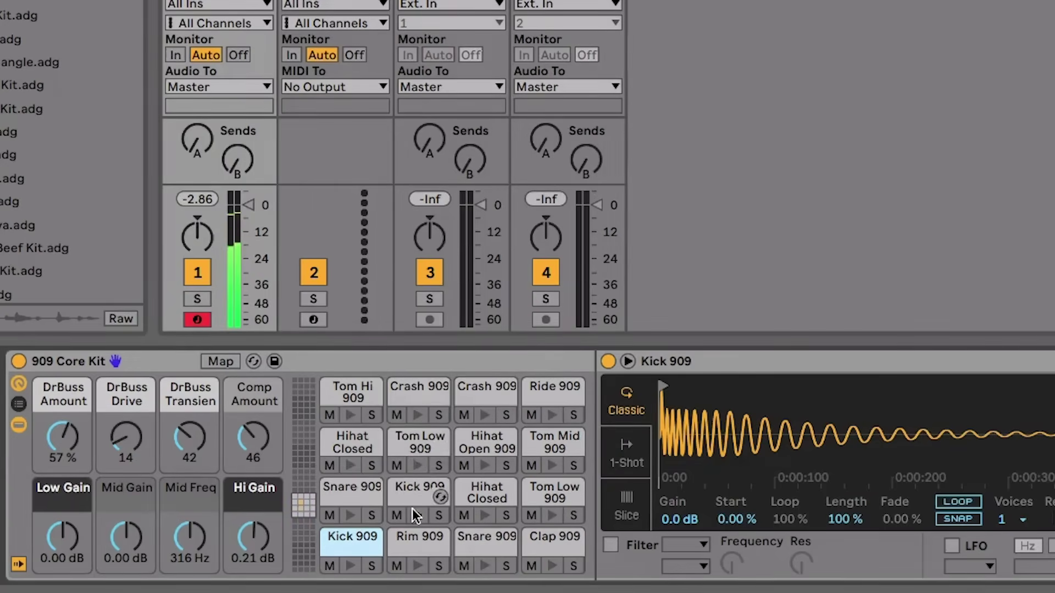
left_click(351, 566)
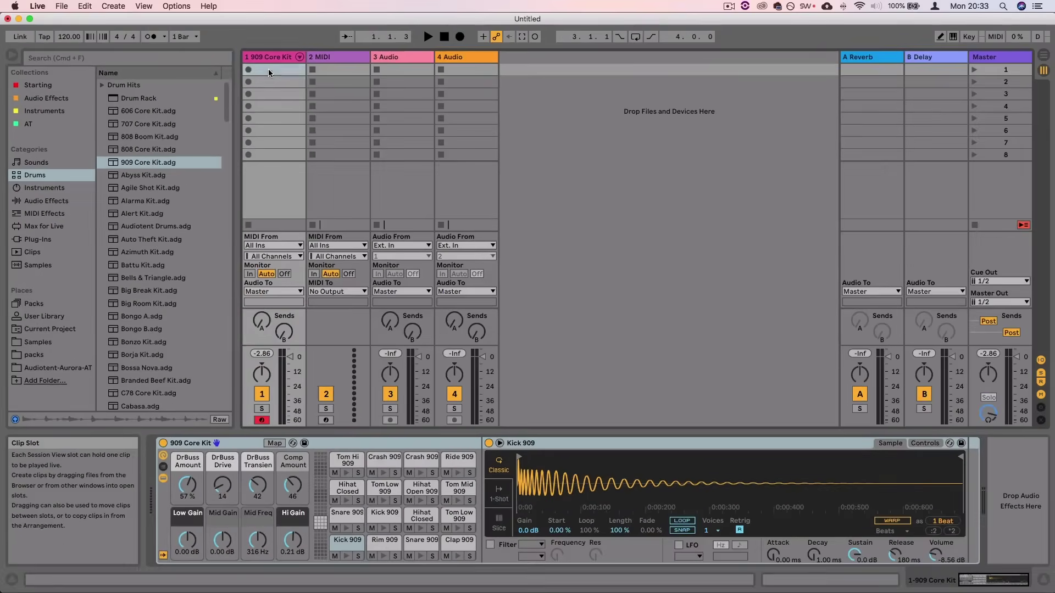
Create an empty MIDI clip in the 909 Core Kit track's first slot and audition its drum sounds in an enlarged note editor.
double_click(370, 28)
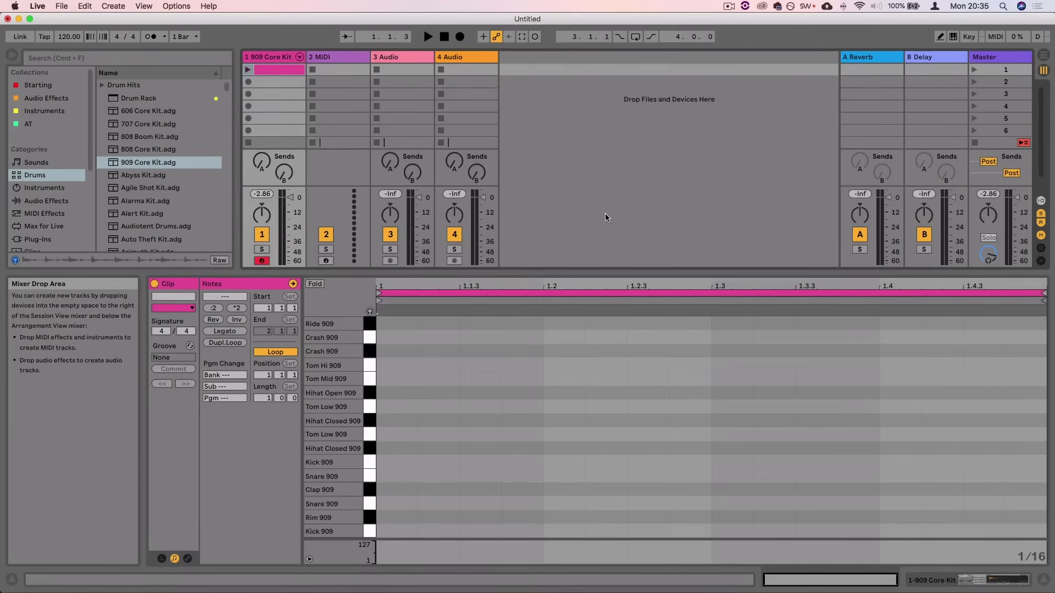
left_click_drag(524, 271, 573, 242)
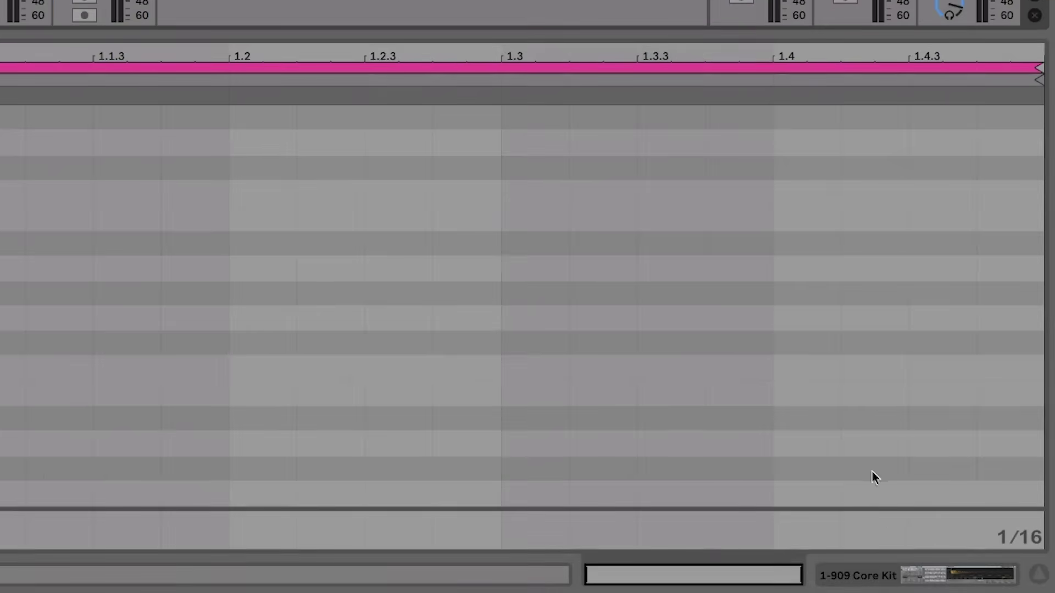
key("shift+Tab")
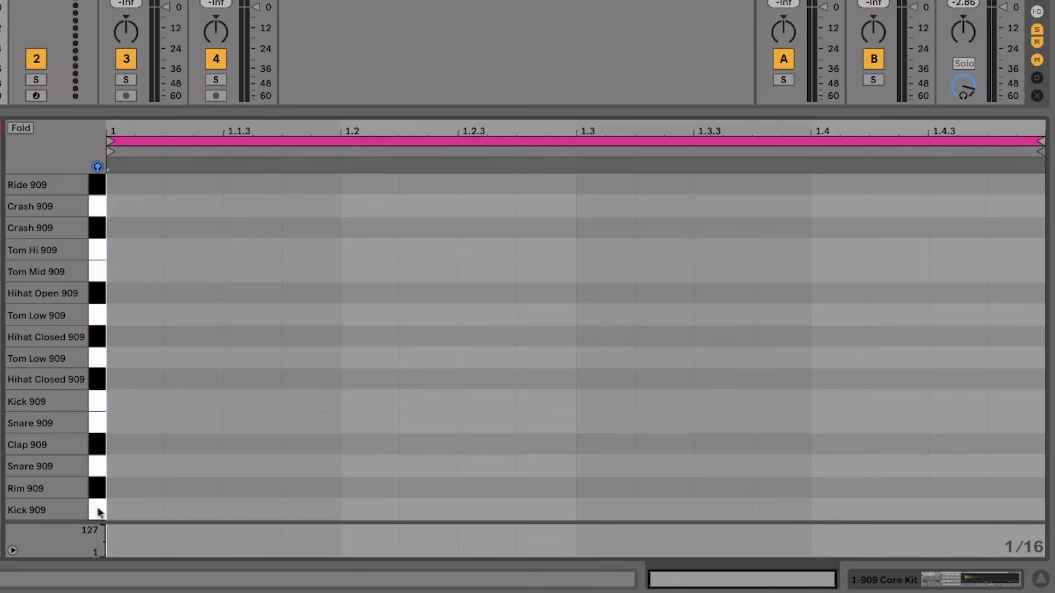
left_click_drag(97, 511, 99, 296)
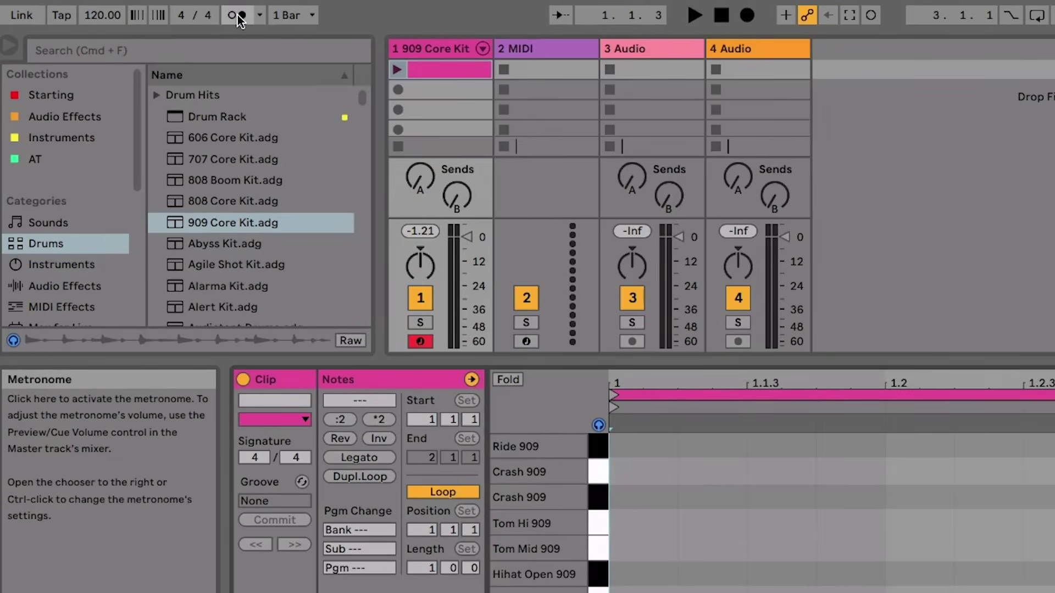
Turn on the metronome and launch the empty clip on the 909 Core Kit track.
left_click(238, 15)
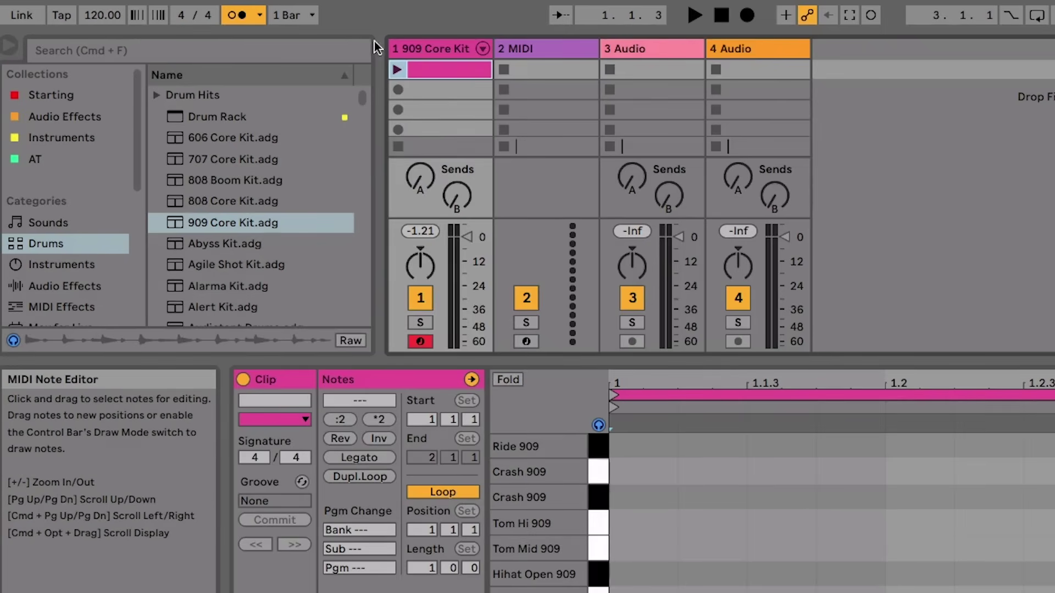
left_click(397, 69)
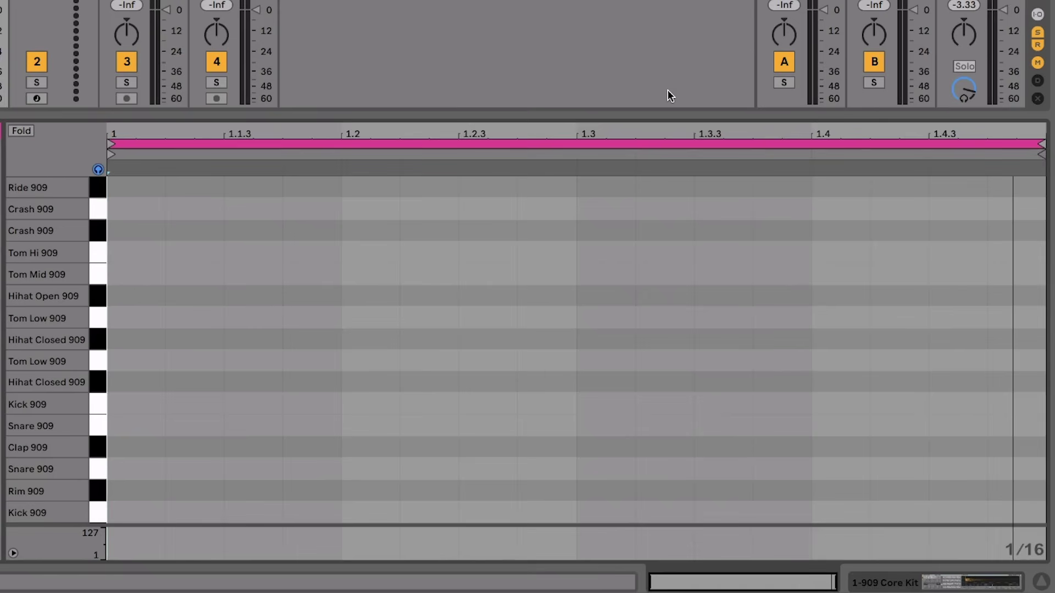
Add a sixteenth-long note on beat 1 of the lowest Kick 909 row and listen to it in the loop.
double_click(127, 511)
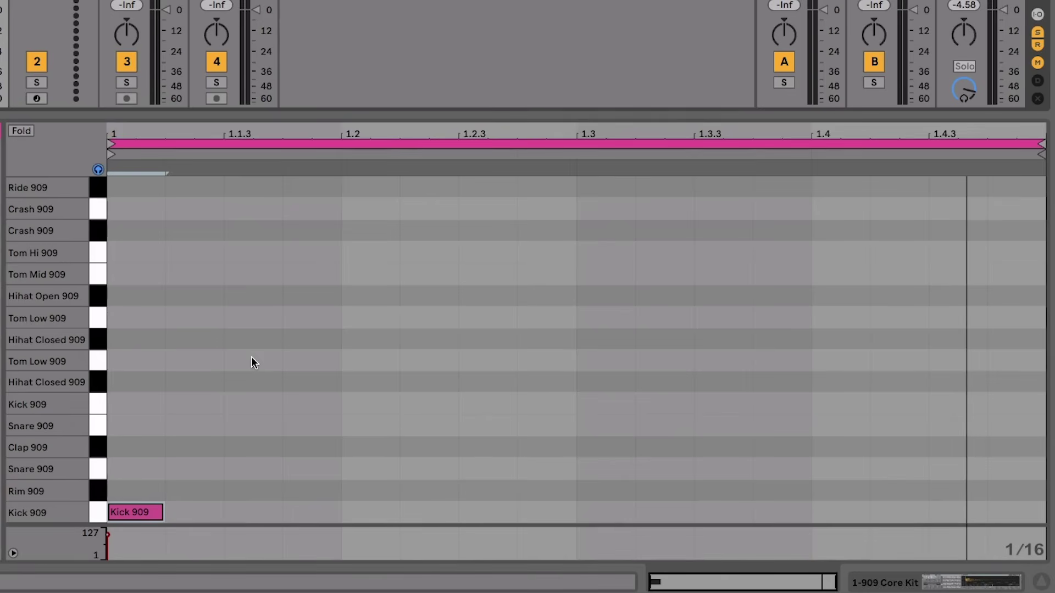
key("b")
key("b")
key("space")
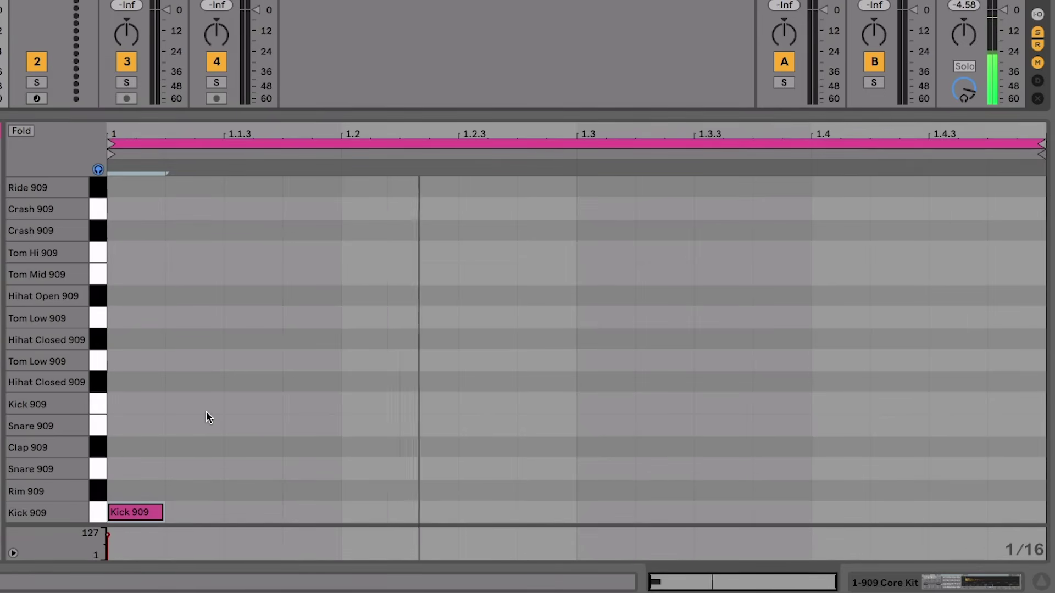
key("space")
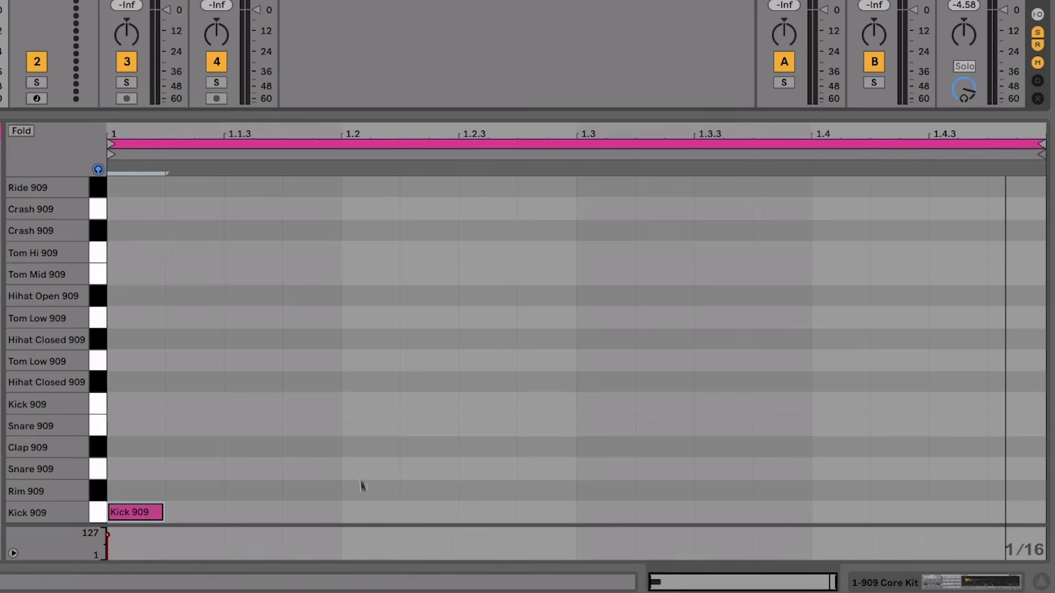
Add notes on beats 1.2, 1.3 and 1.4 of the lowest Kick 909 row.
left_click(367, 514)
double_click(367, 514)
double_click(618, 512)
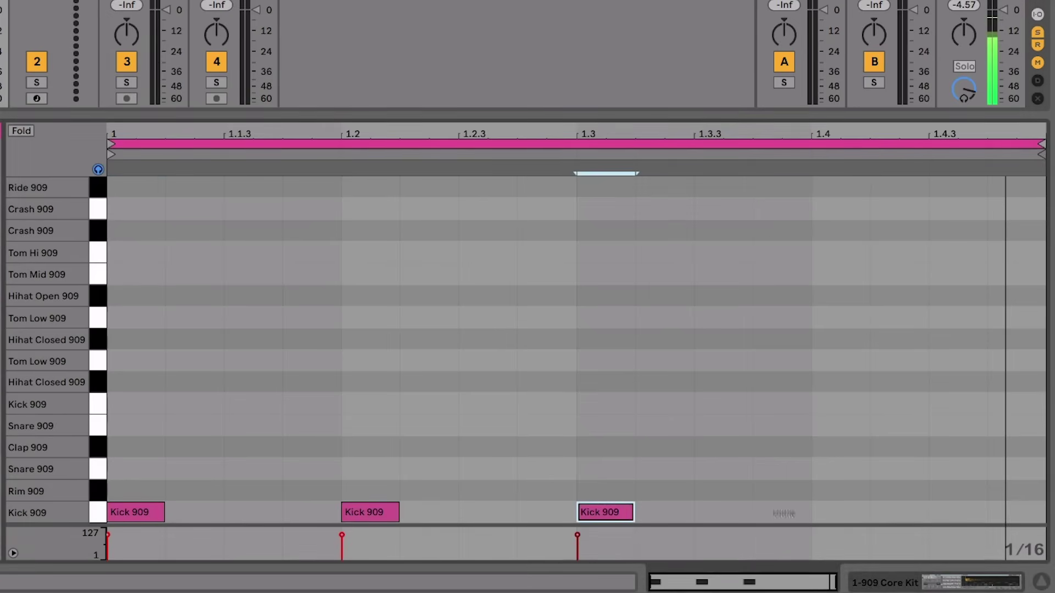
double_click(850, 513)
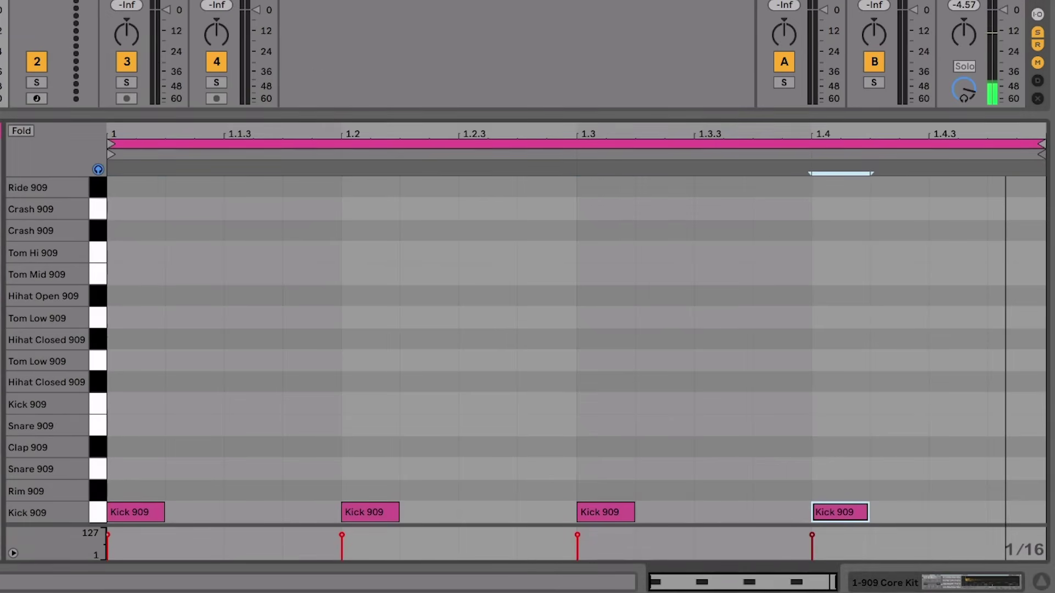
Play back the four-beat kick pattern, stop it and turn off the metronome.
key("space")
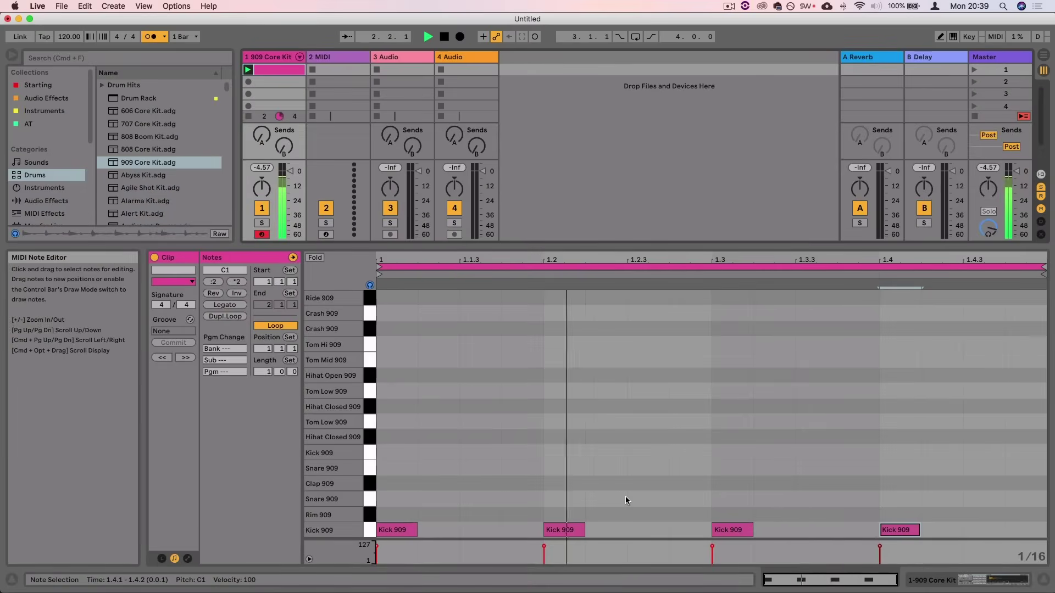
key("space")
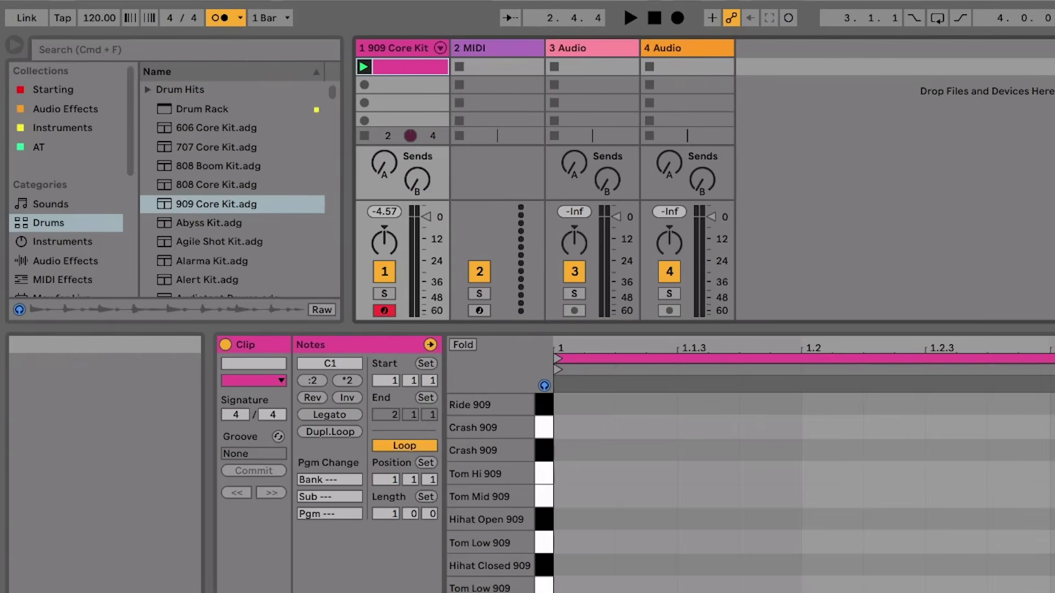
left_click(215, 19)
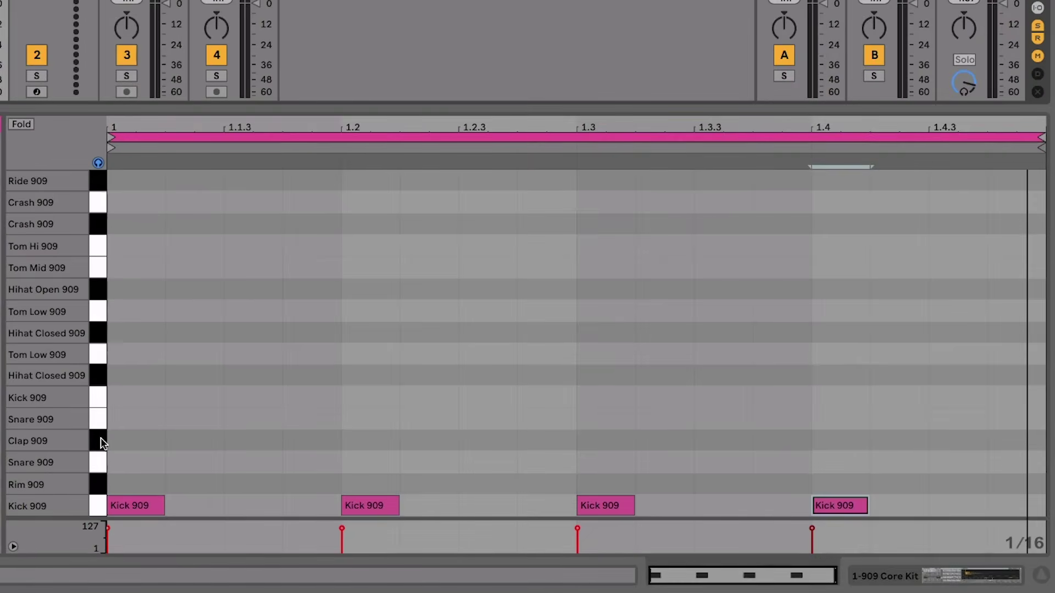
Add sixteenth-long Clap 909 notes on beats 1.2 and 1.4, and play back the kick and clap pattern.
left_click(100, 437)
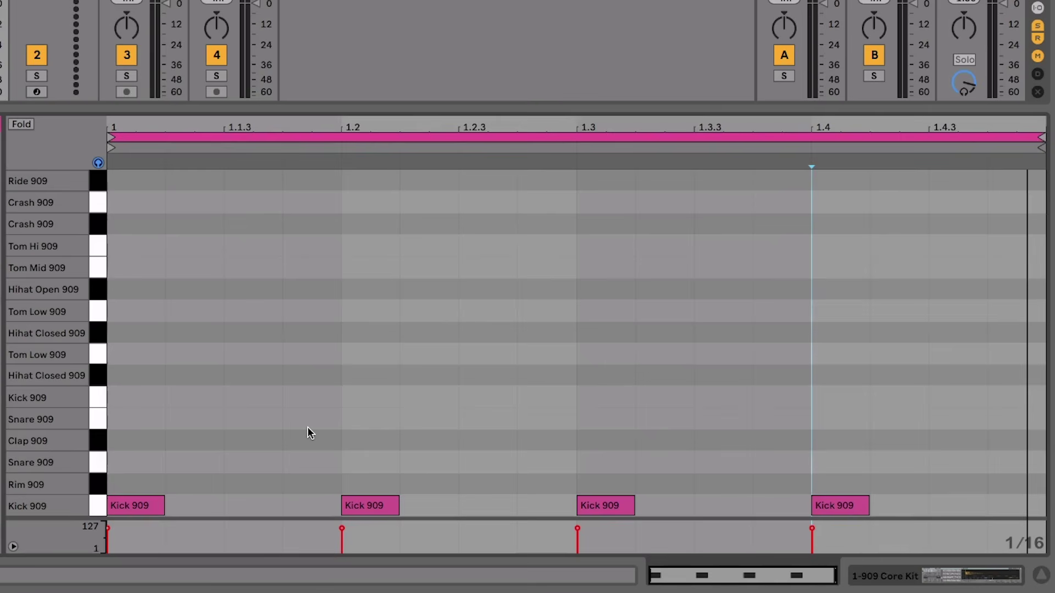
double_click(363, 440)
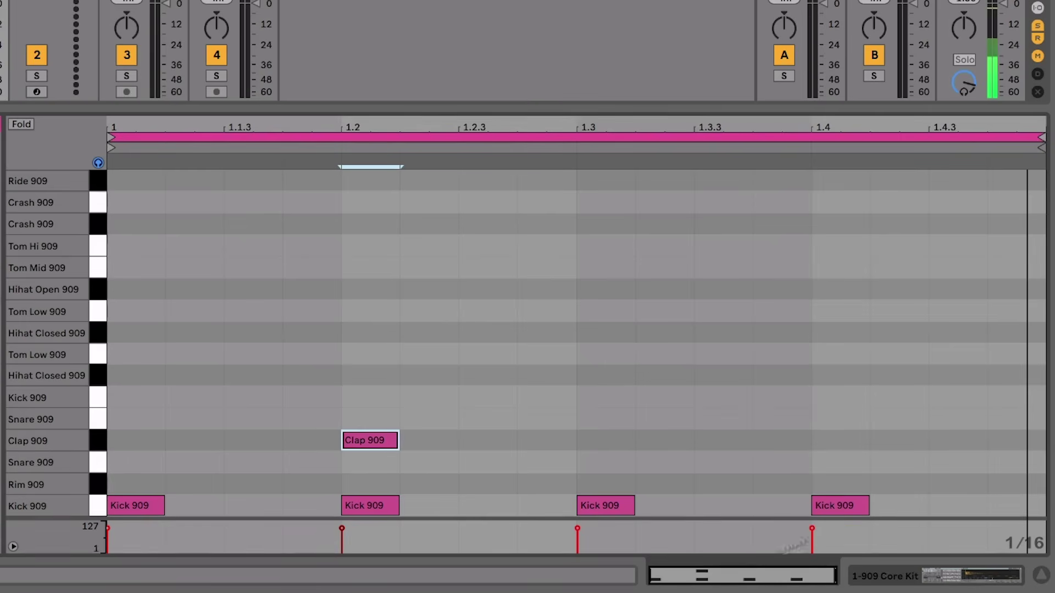
double_click(843, 440)
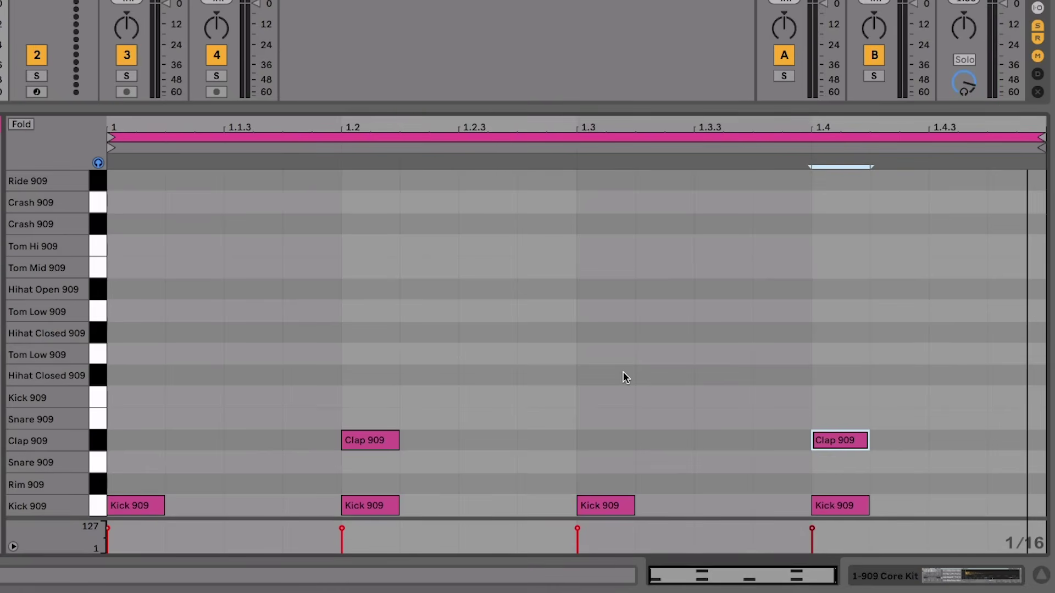
key("space")
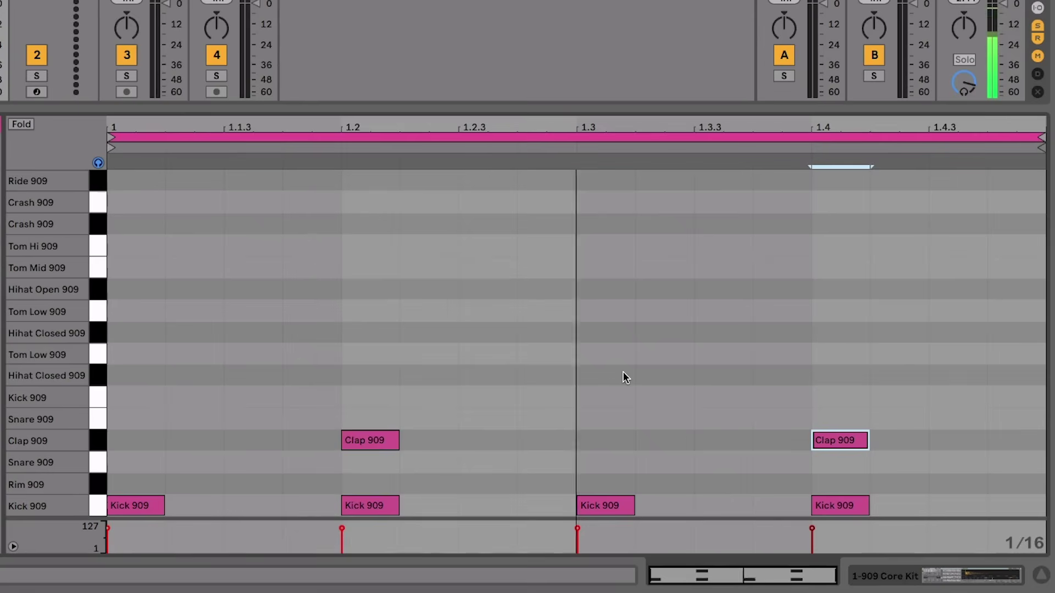
key("space")
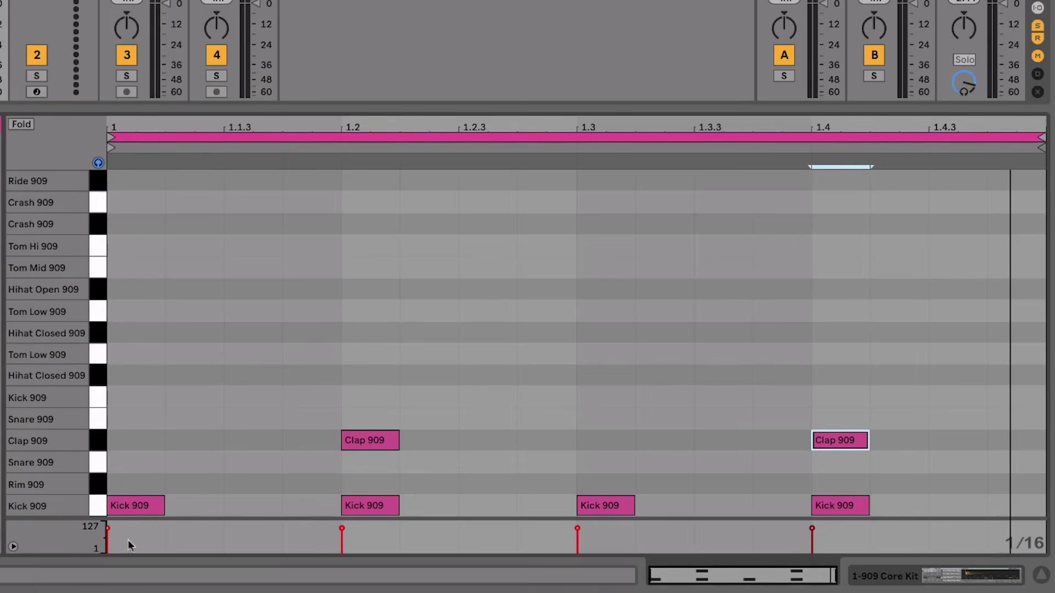
Audition the hi-hat sounds and add notes at 1.1.3, 1.2.3, 1.3.3 and 1.4.3 in the lower Hihat Closed 909 row.
left_click(98, 371)
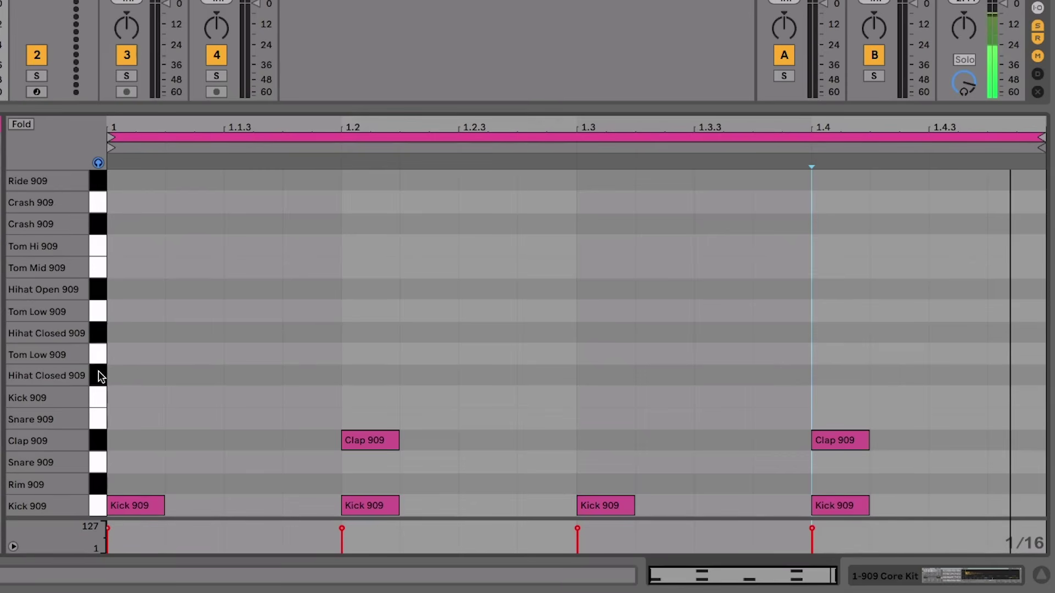
left_click(98, 333)
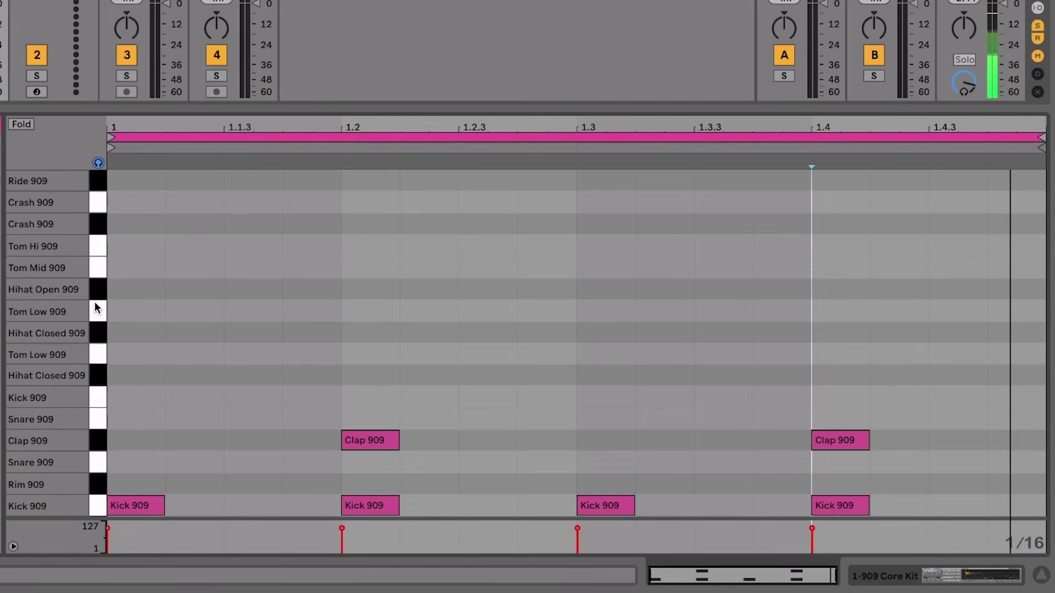
left_click(100, 295)
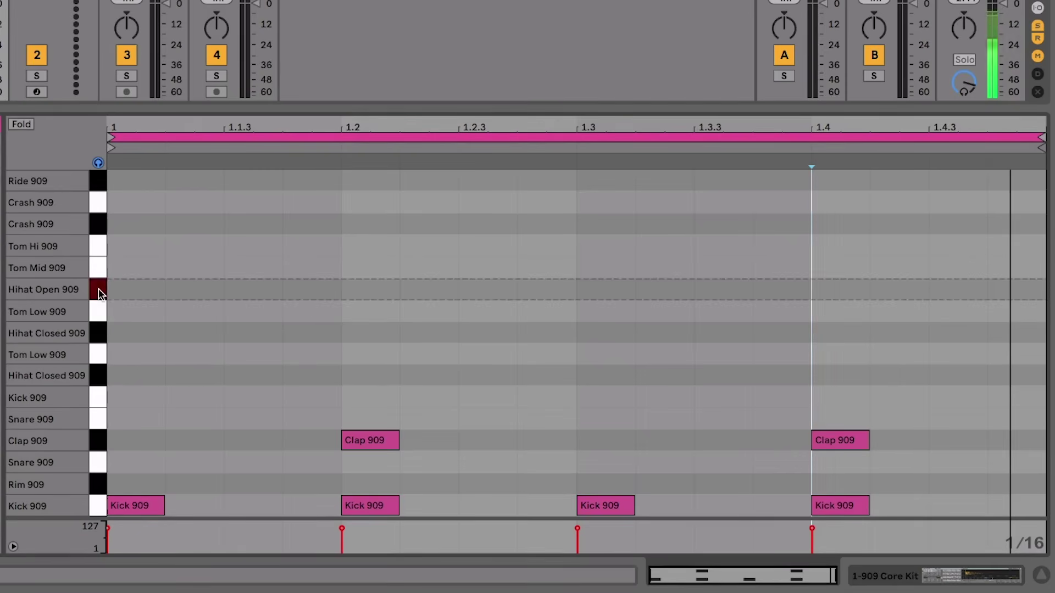
left_click(94, 378)
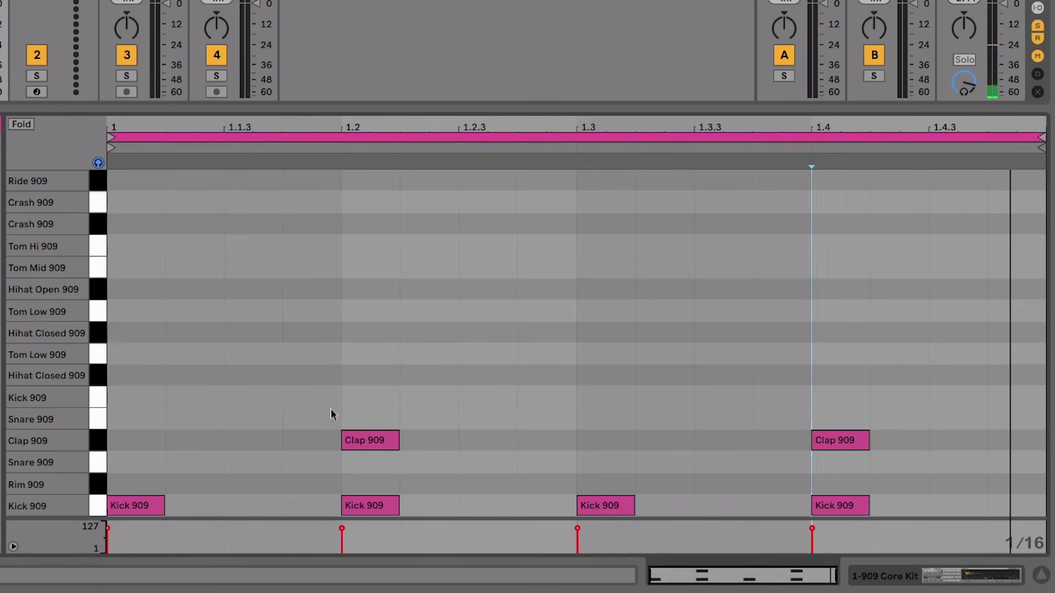
double_click(246, 383)
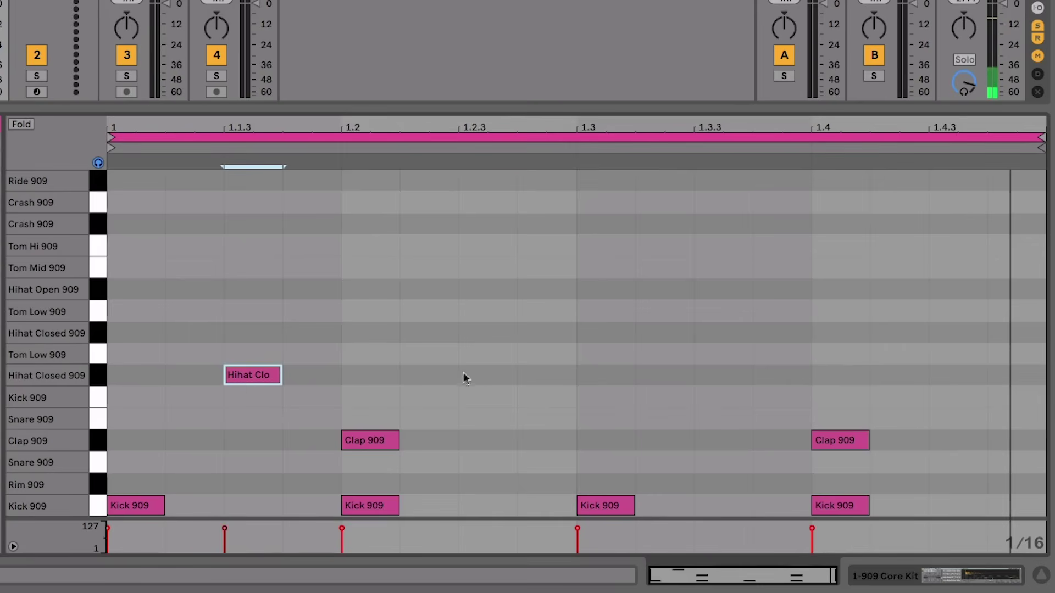
left_click(480, 373)
double_click(480, 375)
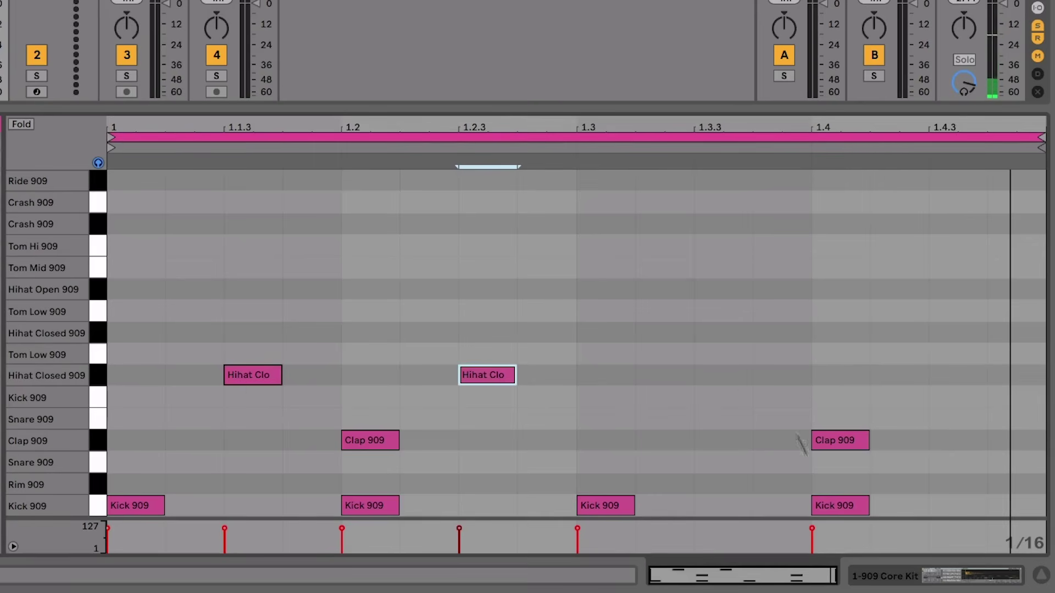
double_click(738, 379)
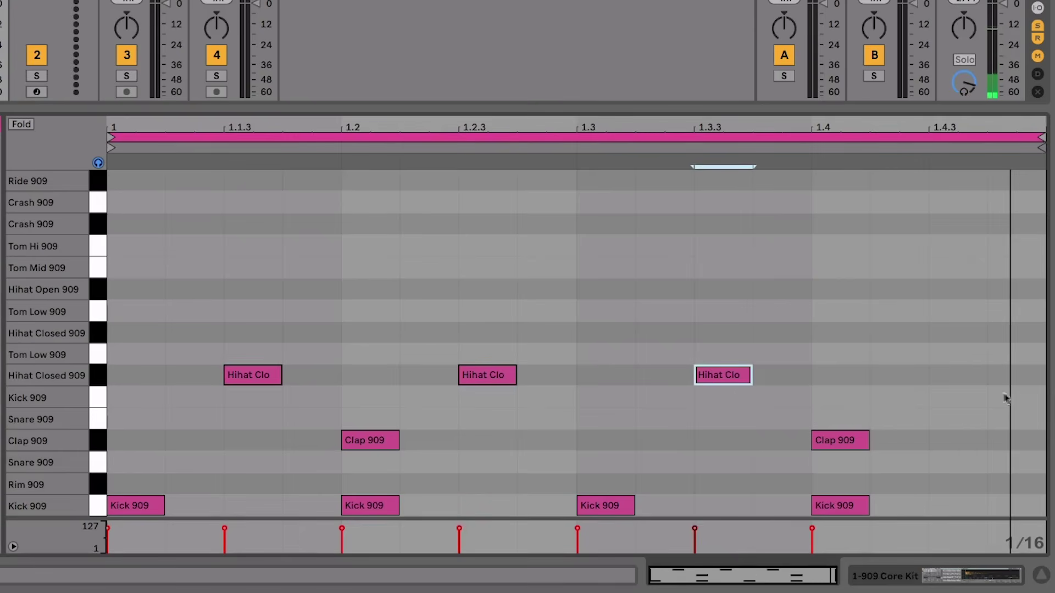
double_click(961, 377)
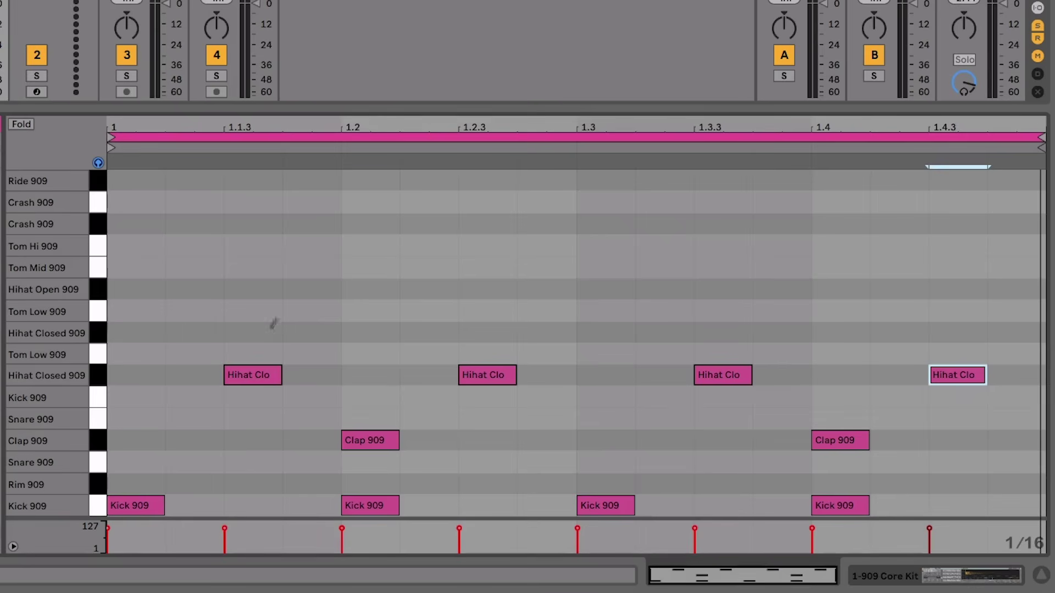
Audition the rim and snare sounds, and add lower-row Snare 909 notes at 1.2.4 and 1.3.2 and a Rim 909 note at 1.1.2.
left_click(97, 486)
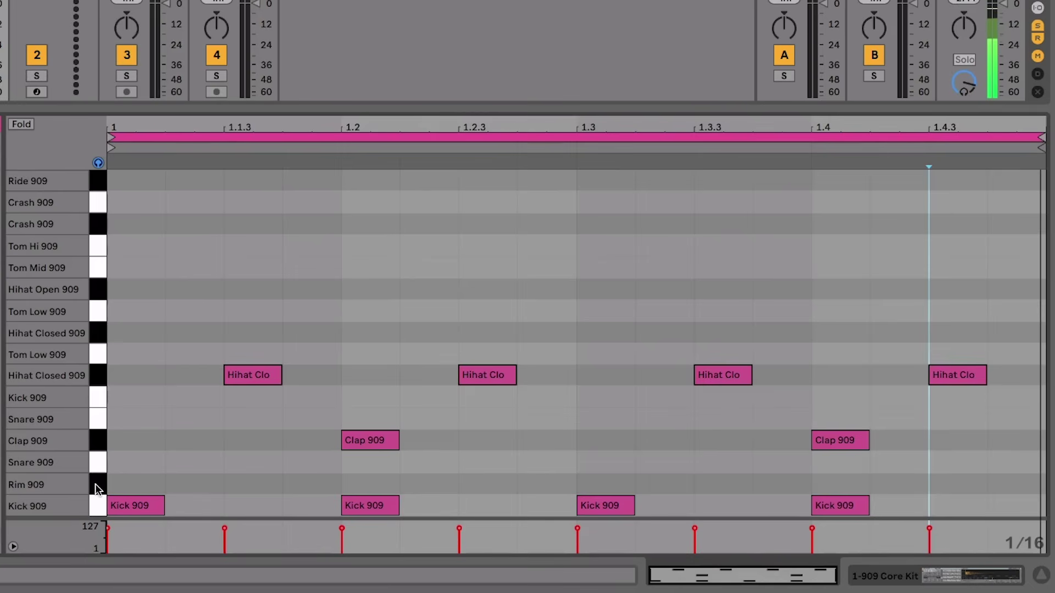
left_click(97, 485)
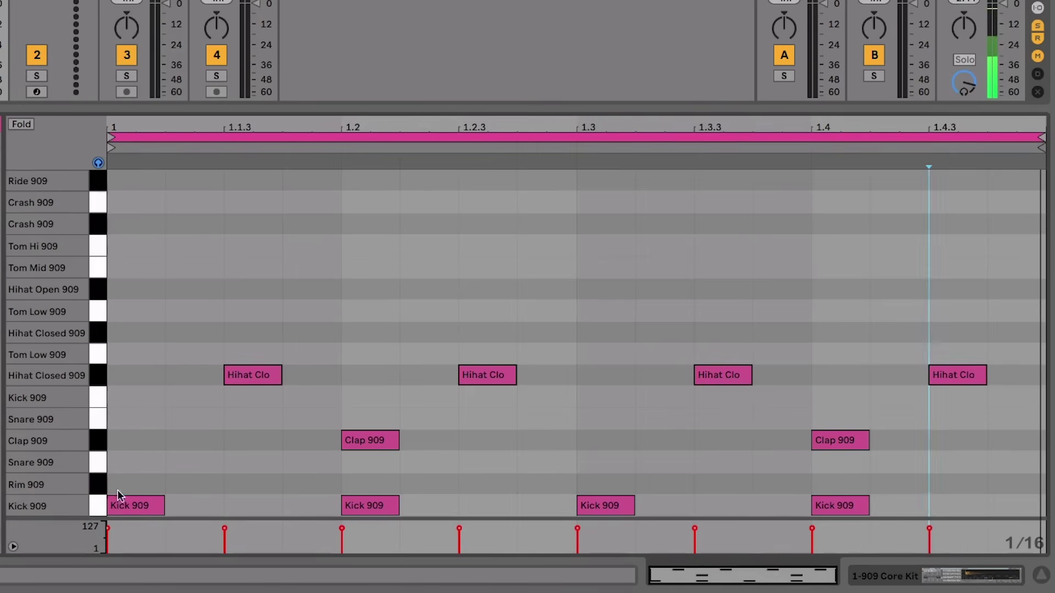
left_click(98, 462)
left_click(100, 374)
left_click(100, 375)
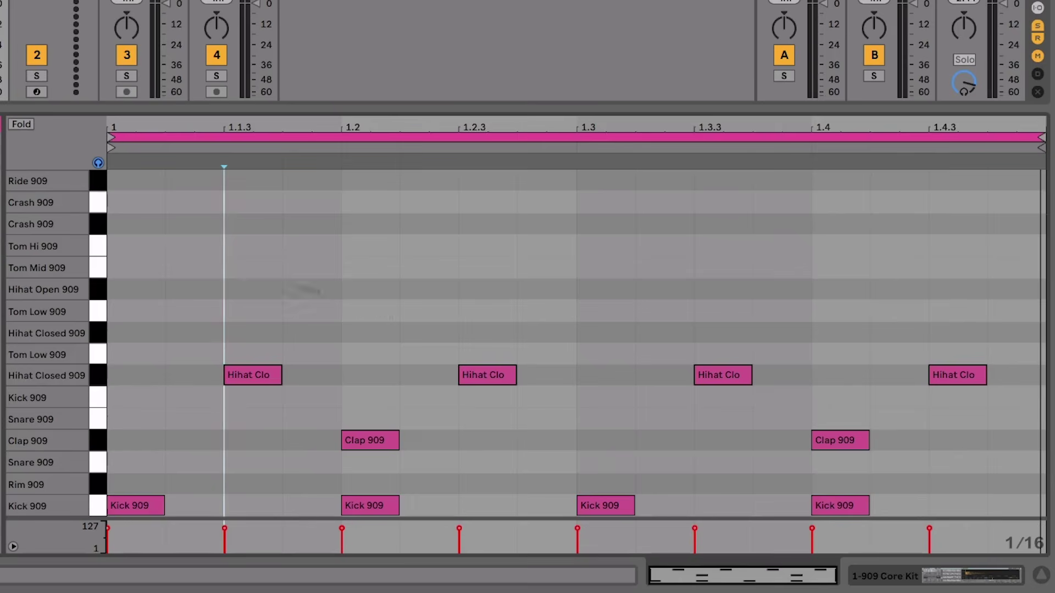
left_click(97, 481)
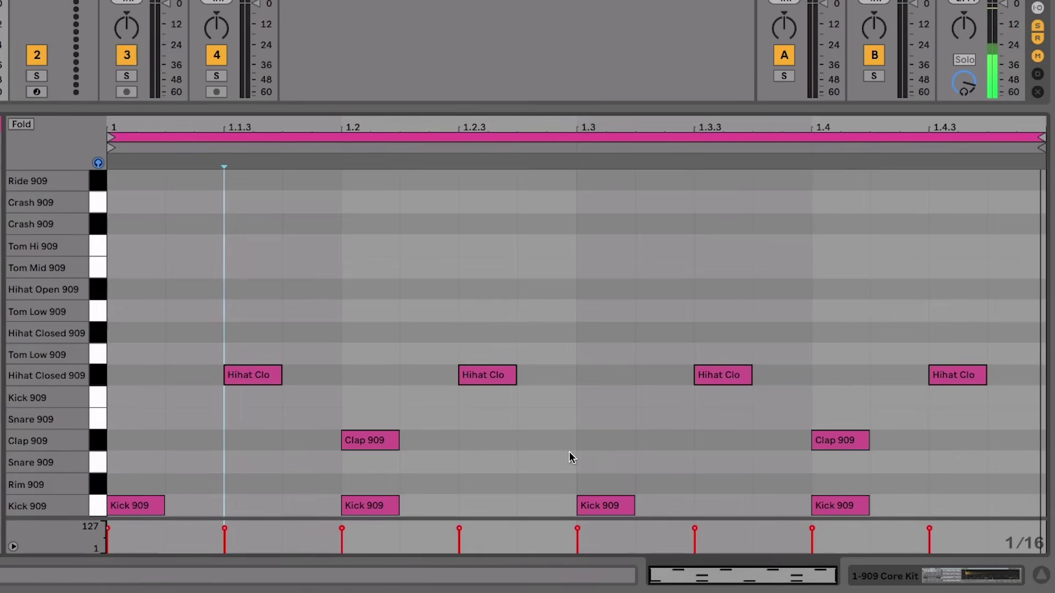
left_click(543, 460)
double_click(542, 459)
double_click(668, 461)
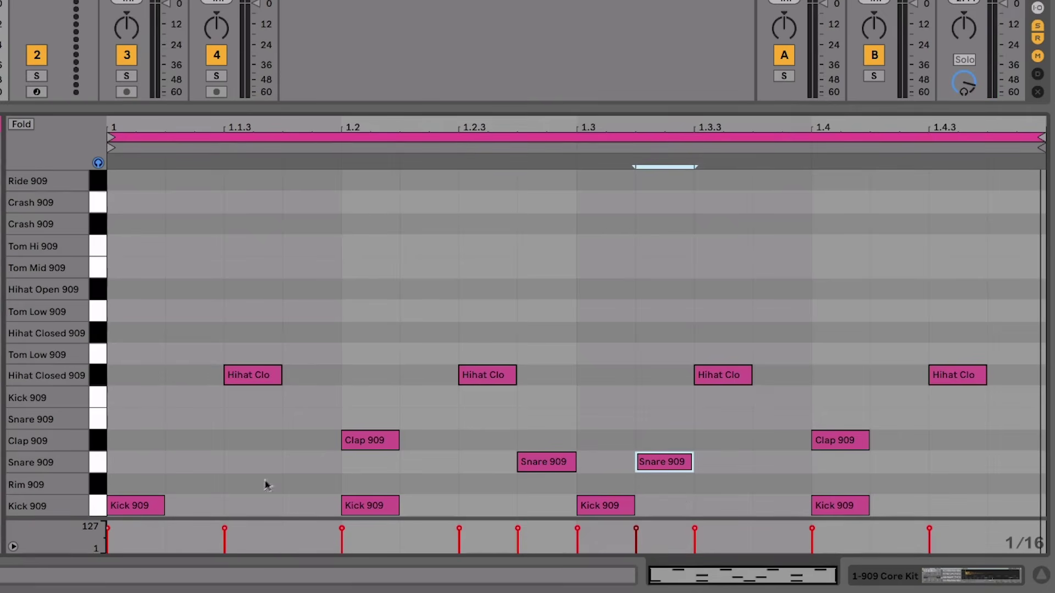
double_click(200, 484)
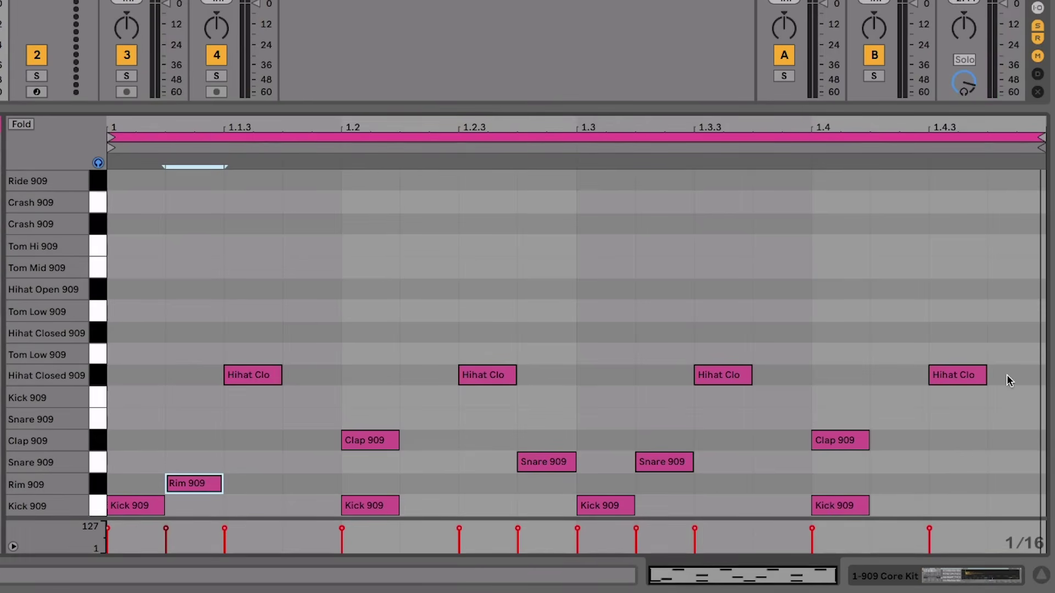
Add a note at 1.4.4 in the upper Hihat Closed 909 row and play the full loop.
left_click(99, 332)
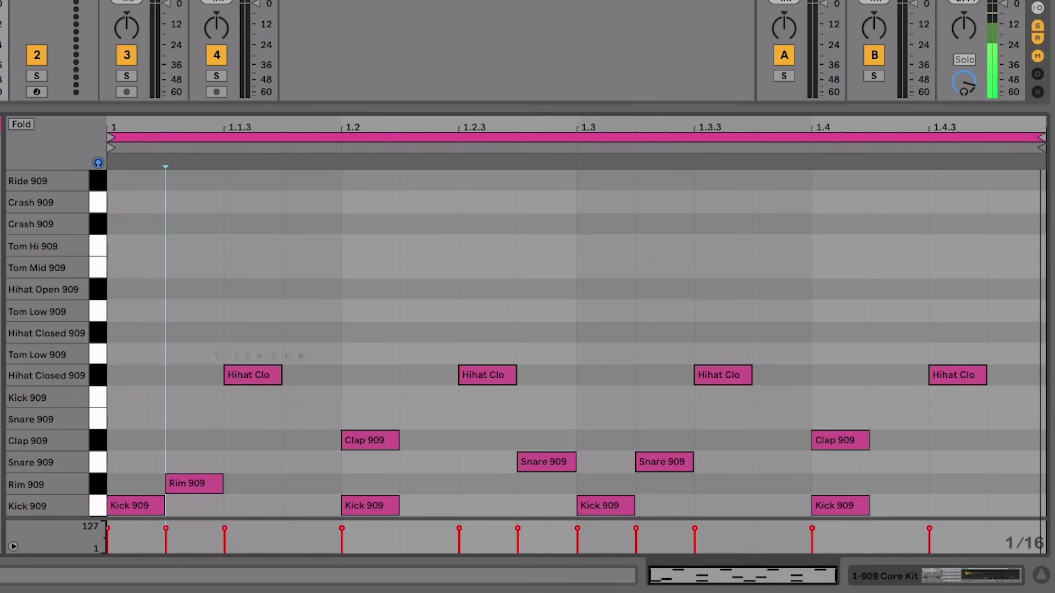
double_click(1014, 343)
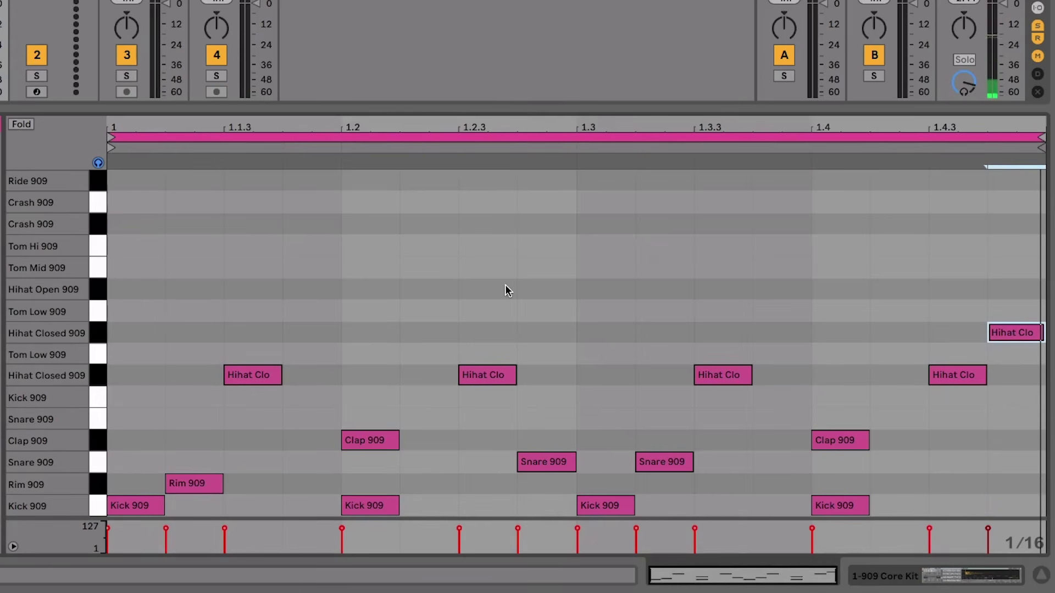
key("space")
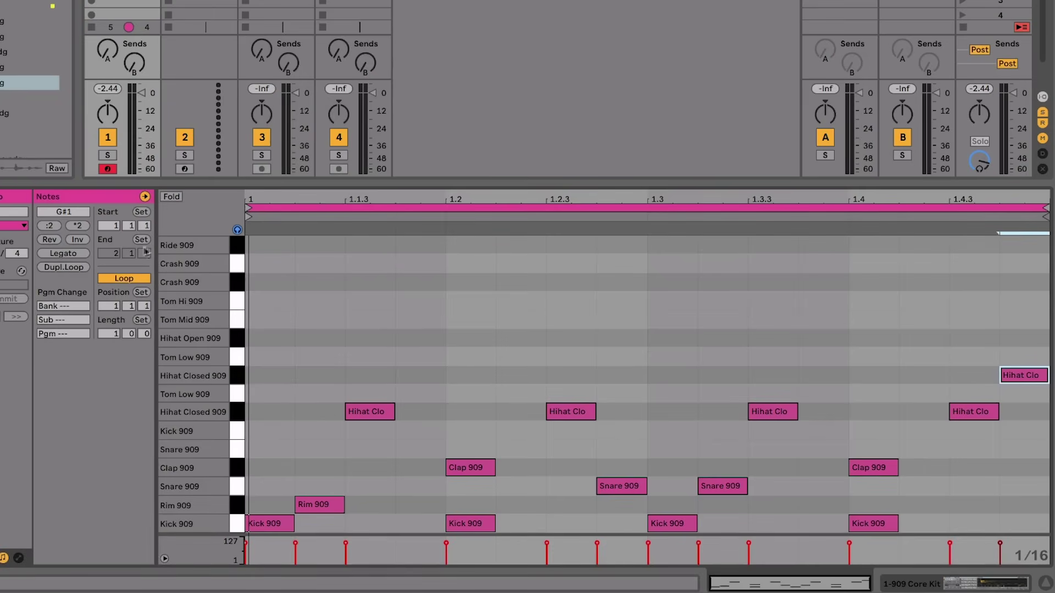
Duplicate the one-bar pattern into bar 2 and set the loop to cover exactly two bars.
left_click(52, 265)
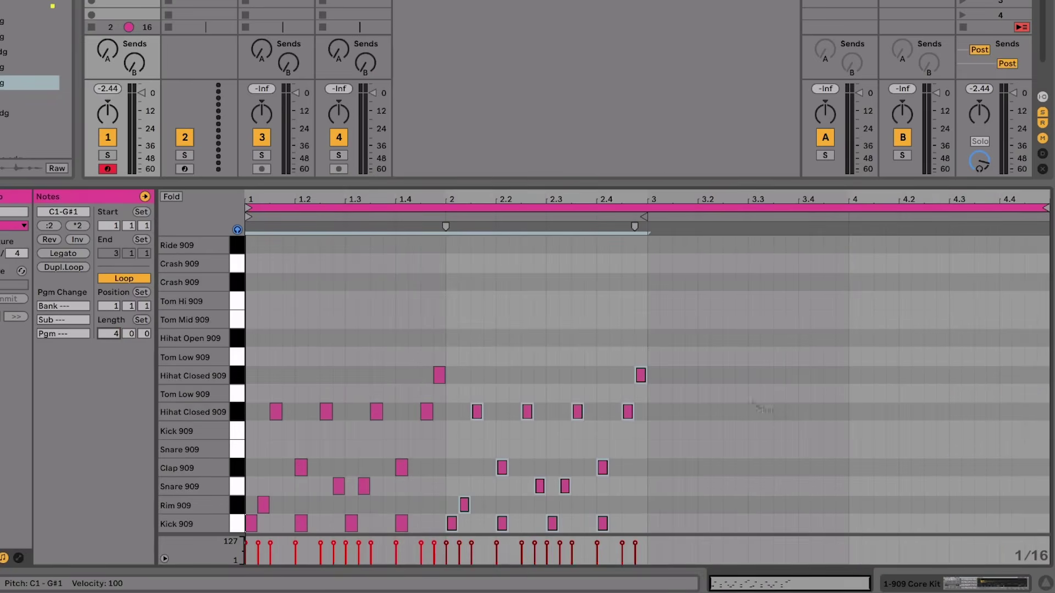
left_click(653, 489)
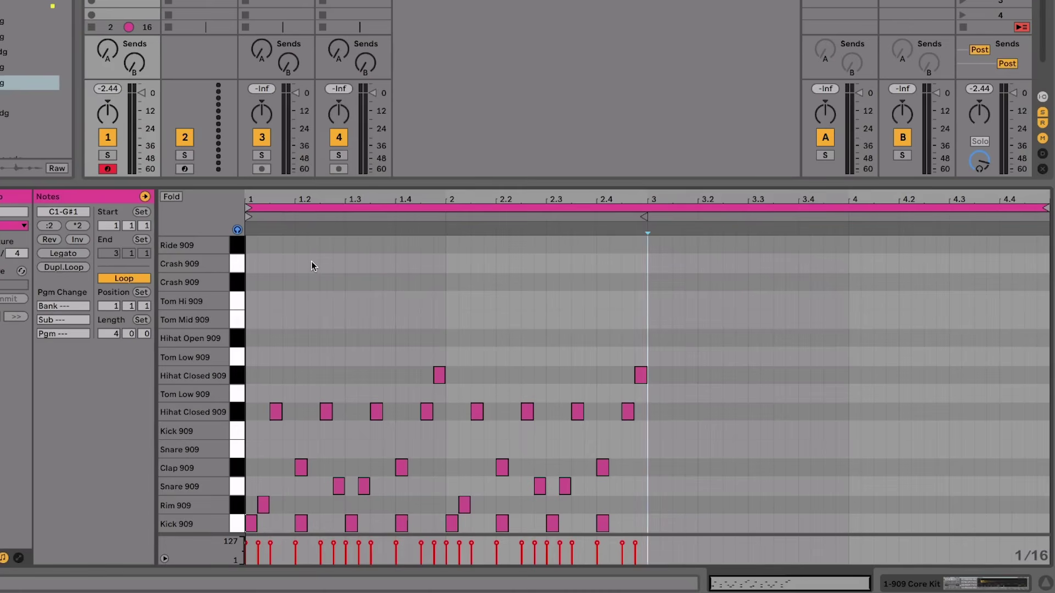
key("ctrl+l")
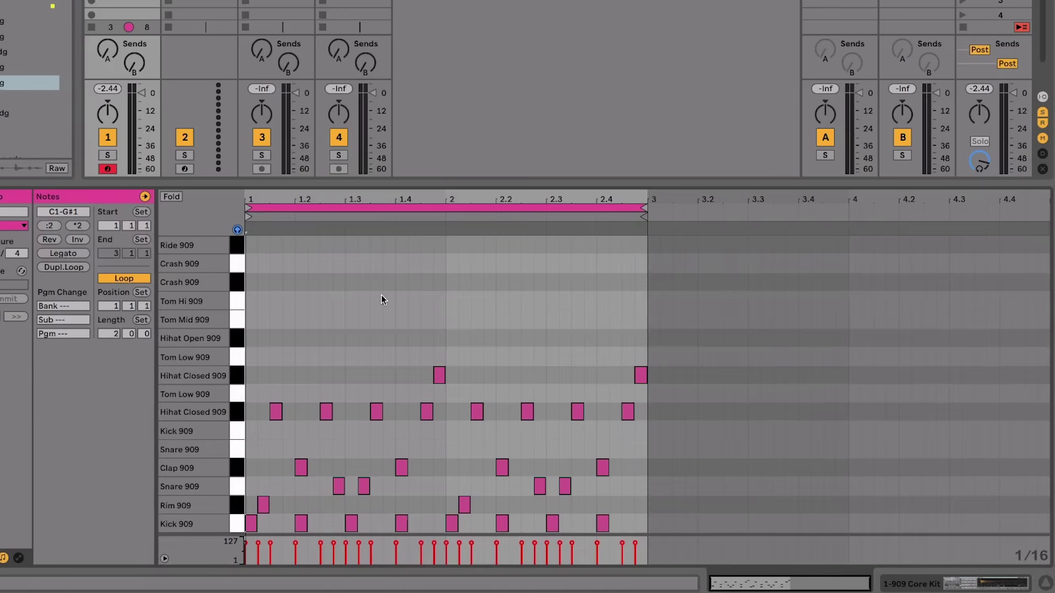
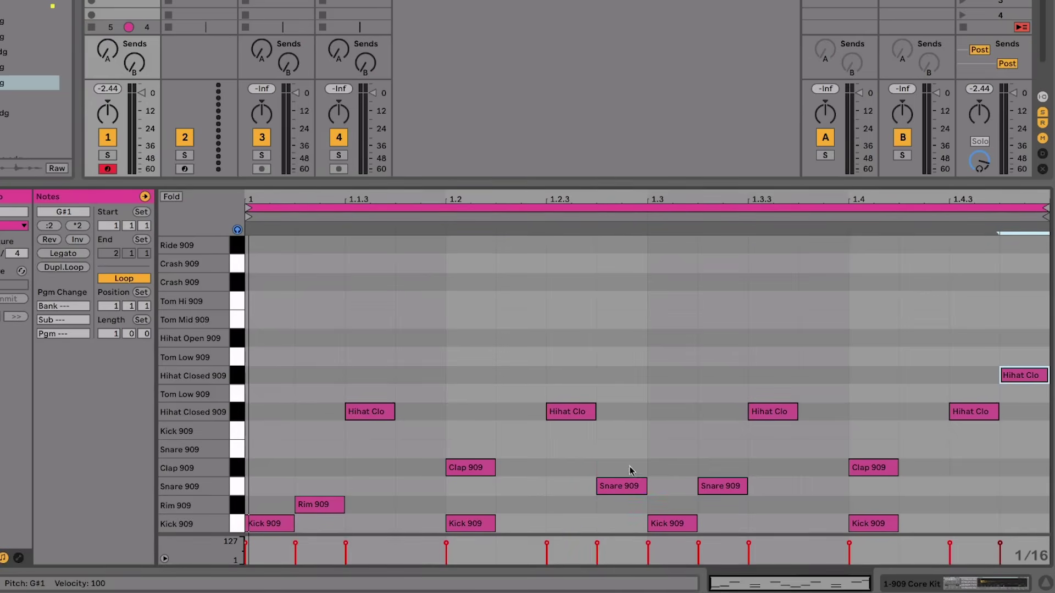
Play the loop, set the velocity of the Snare 909 note at 1.2.4 to 52 and compare it with the snare at 1.3.2.
key("space")
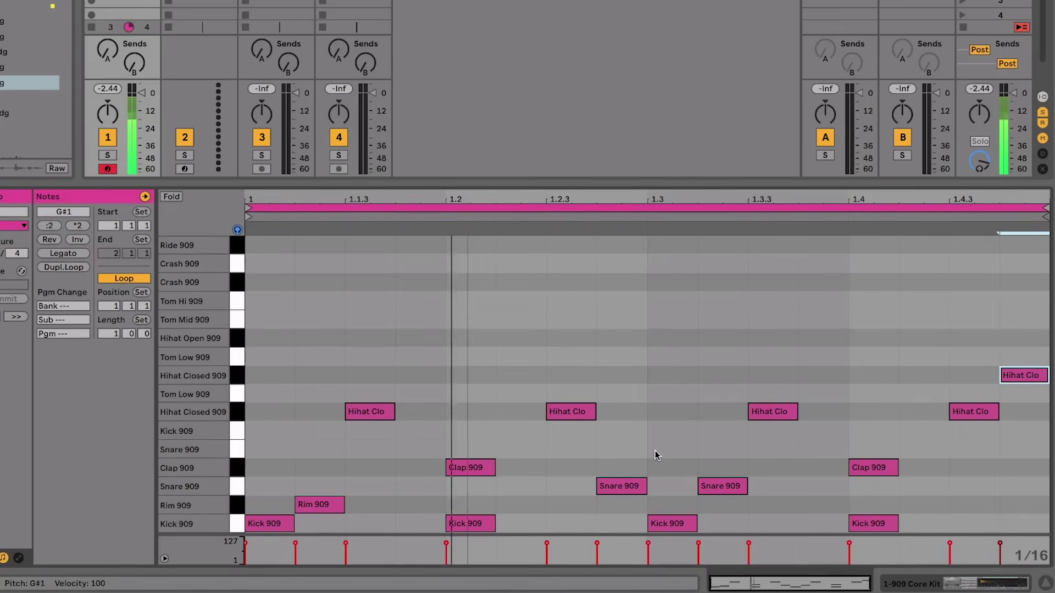
key("space")
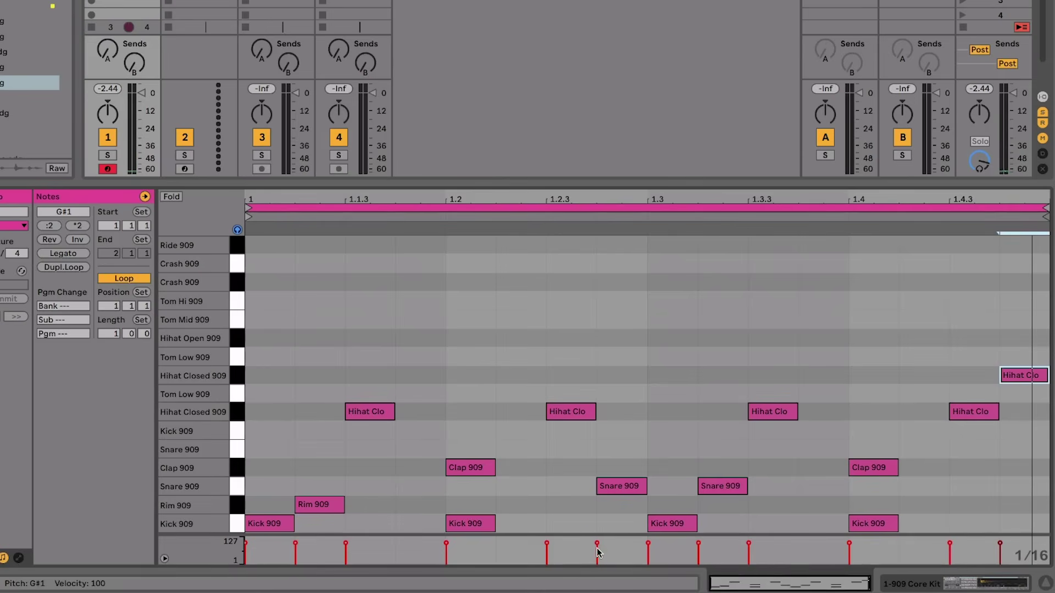
mouse_move(596, 547)
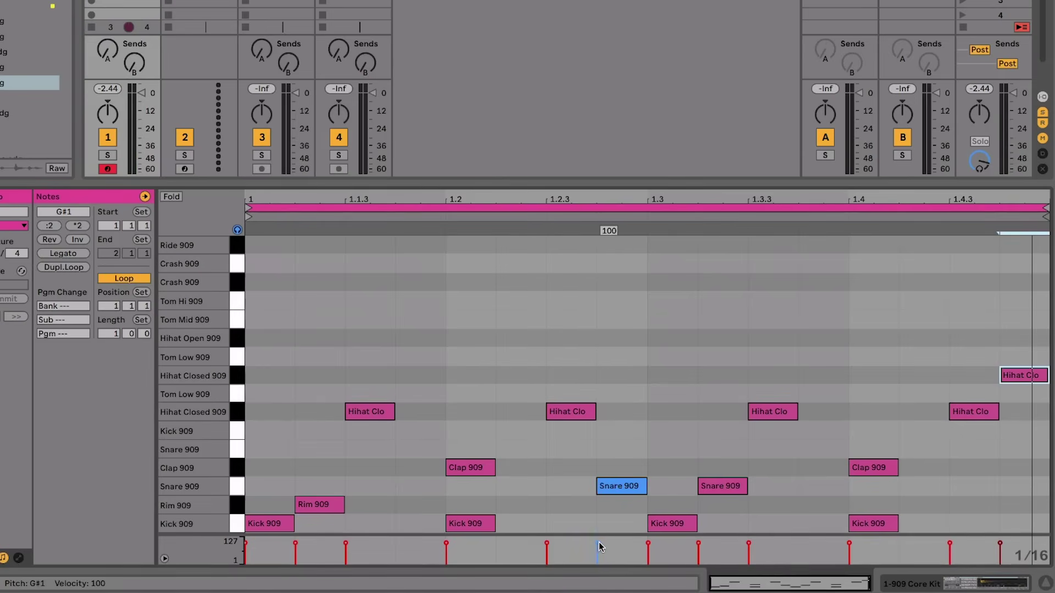
left_click_drag(598, 547, 599, 548)
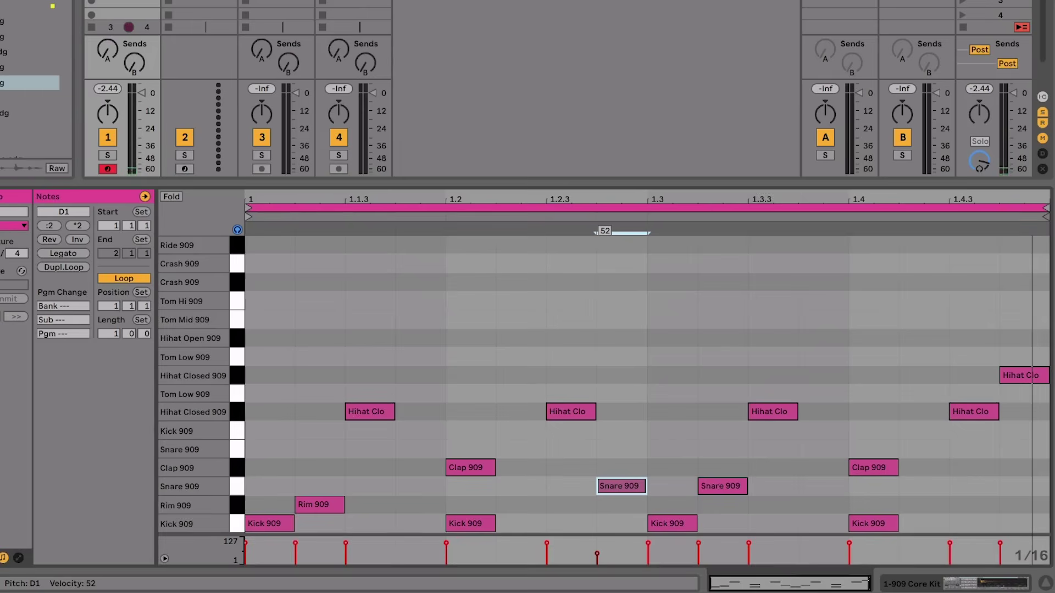
mouse_move(597, 553)
left_mouse_down()
mouse_move(596, 563)
mouse_move(597, 554)
left_mouse_up()
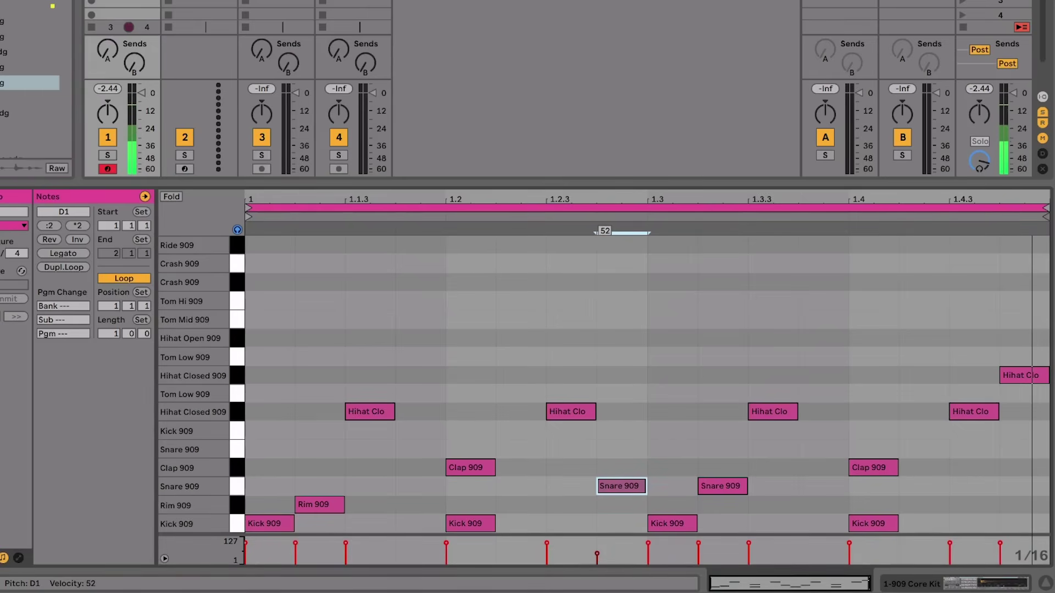
left_click(721, 486)
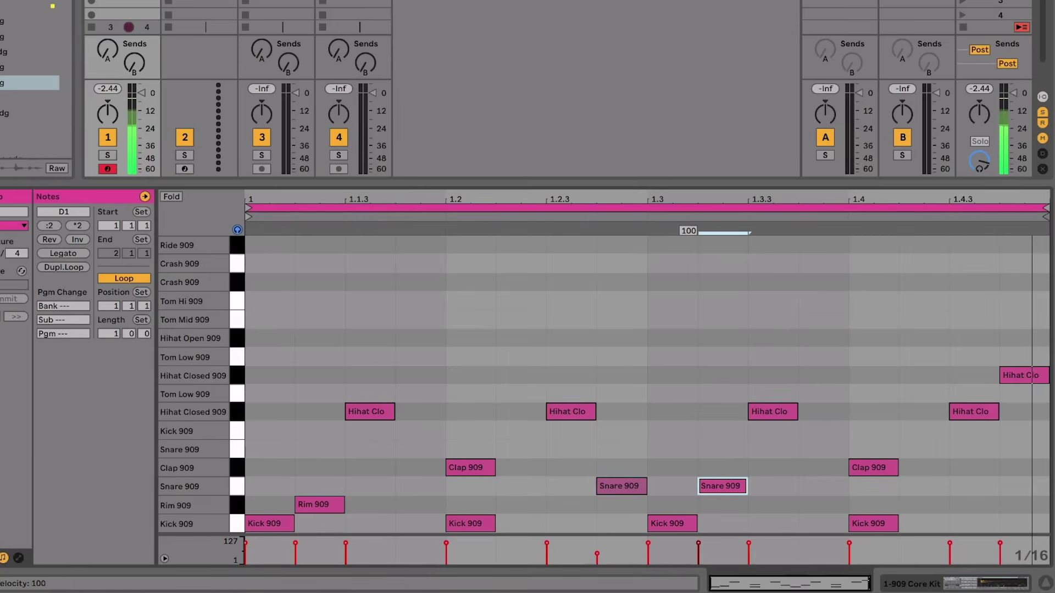
left_click_drag(699, 546, 698, 543)
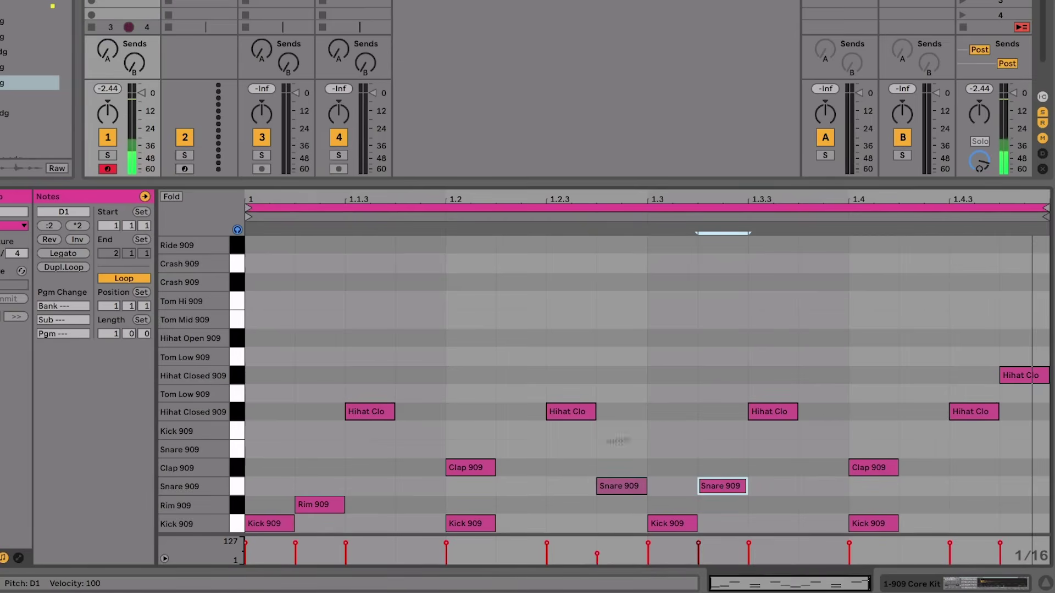
Audition the lower-row Hihat Closed 909 notes, set the velocities at 1.2.3 and 1.4.3 to 78, and check the loop's playback.
left_click(668, 426)
left_click(375, 415)
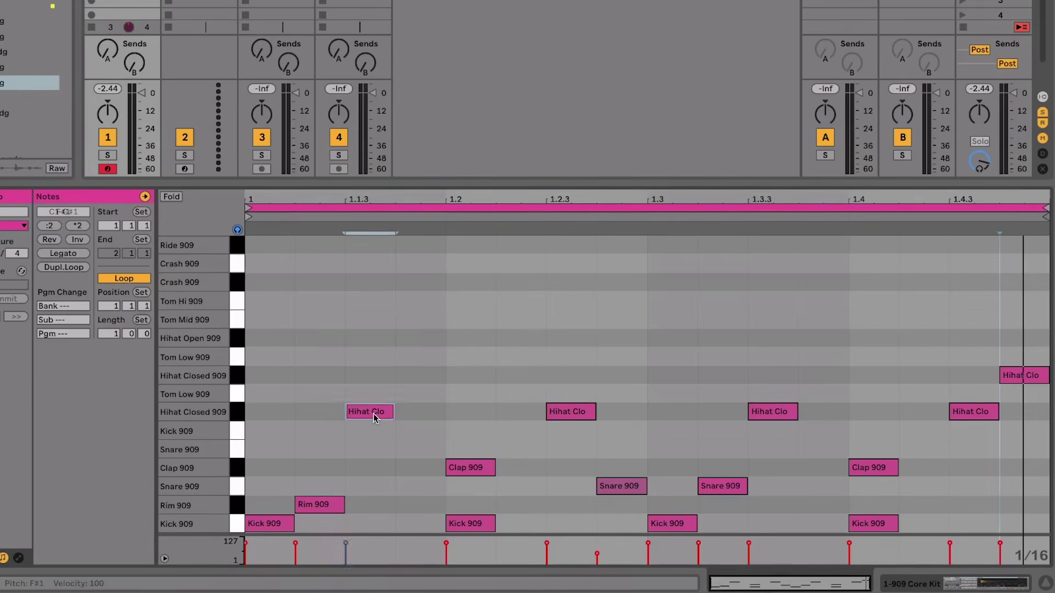
left_click(780, 414)
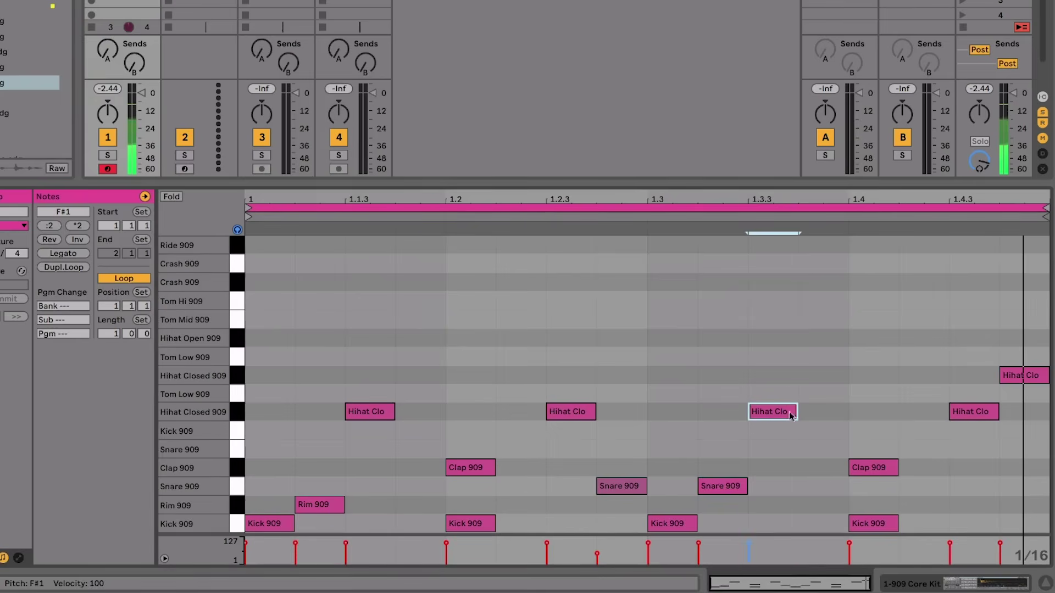
left_click(574, 413)
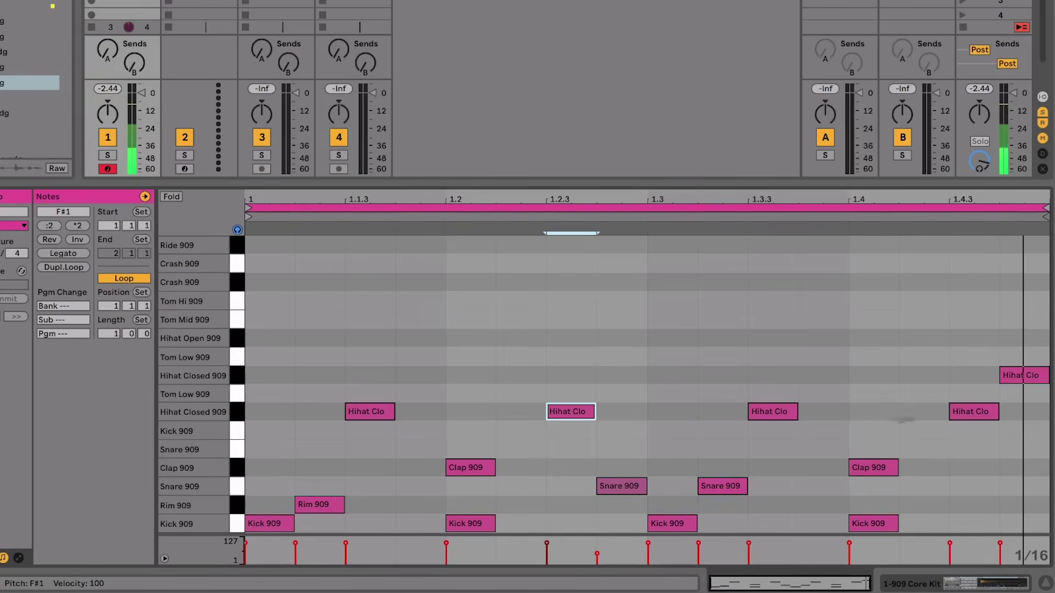
left_click(983, 415)
left_click(591, 410)
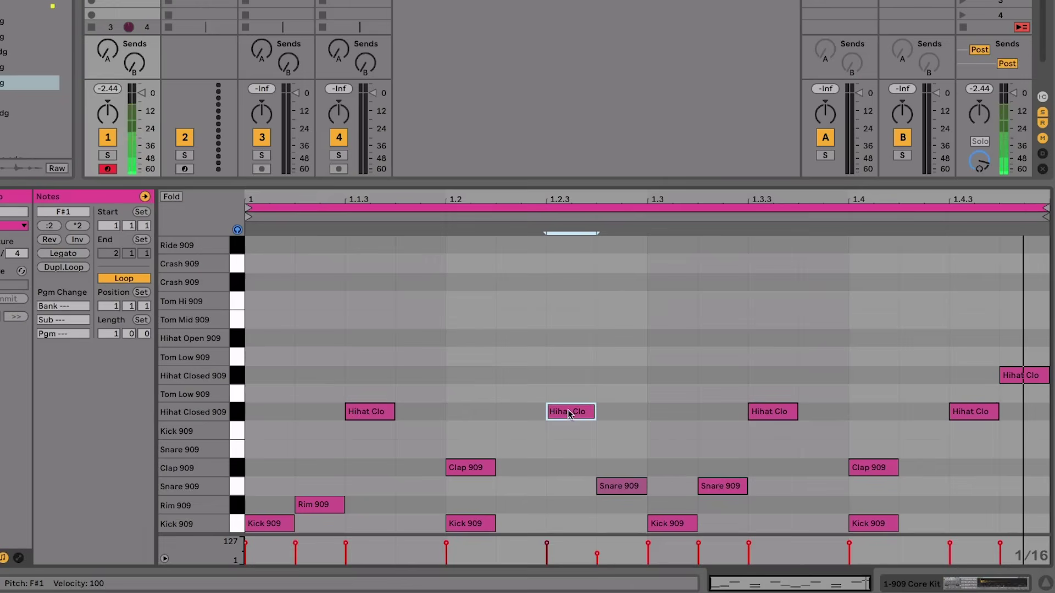
left_click_drag(546, 566, 546, 569)
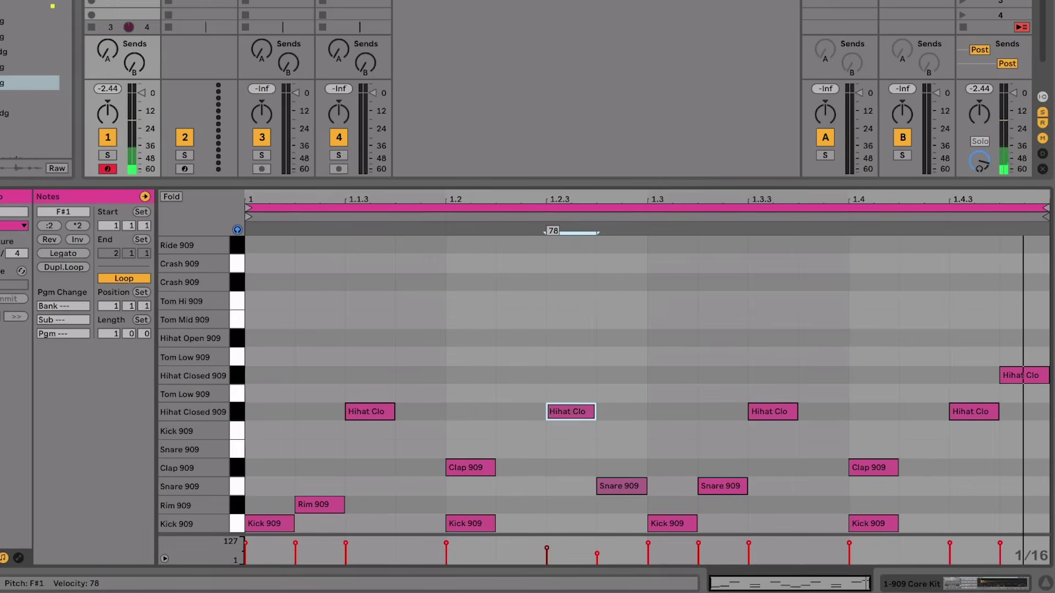
left_click(979, 417)
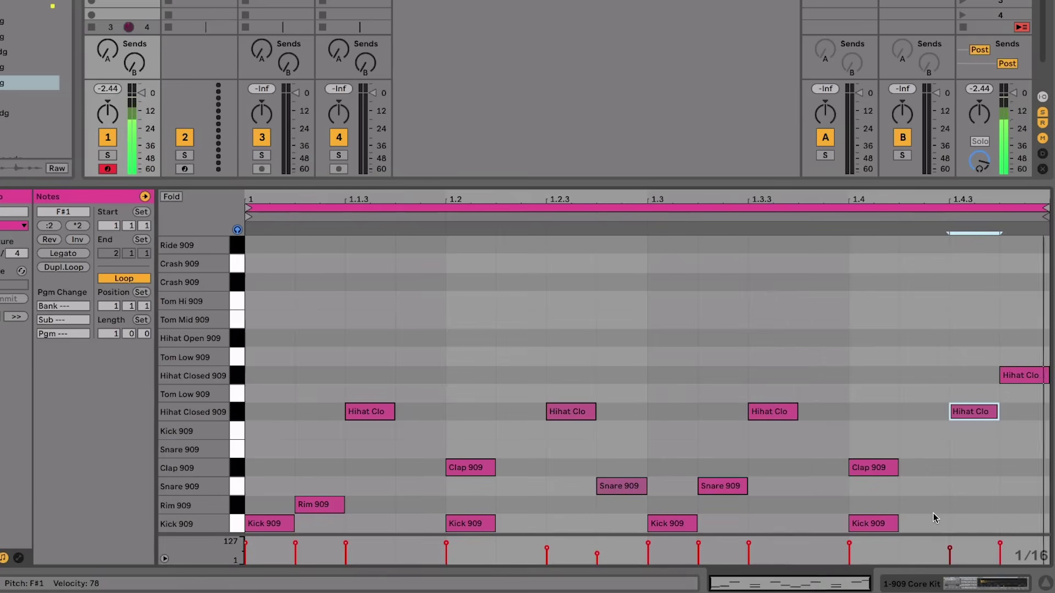
key("space")
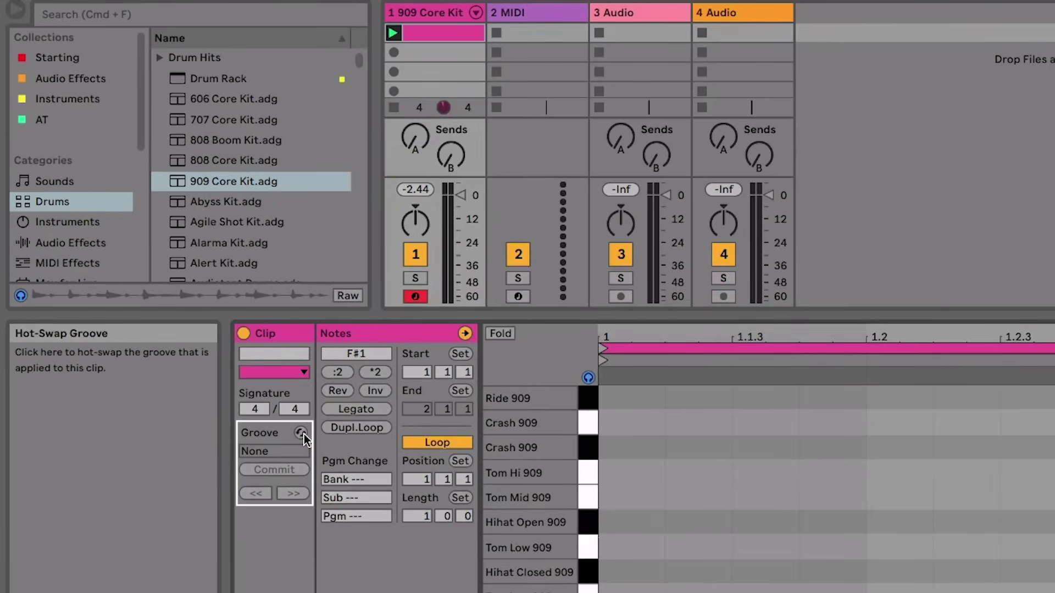
Open groove hot-swapping for the clip, expand the MPC folder in Swing and Groove, and preview MPC 16 Swing-53.
left_click(302, 434)
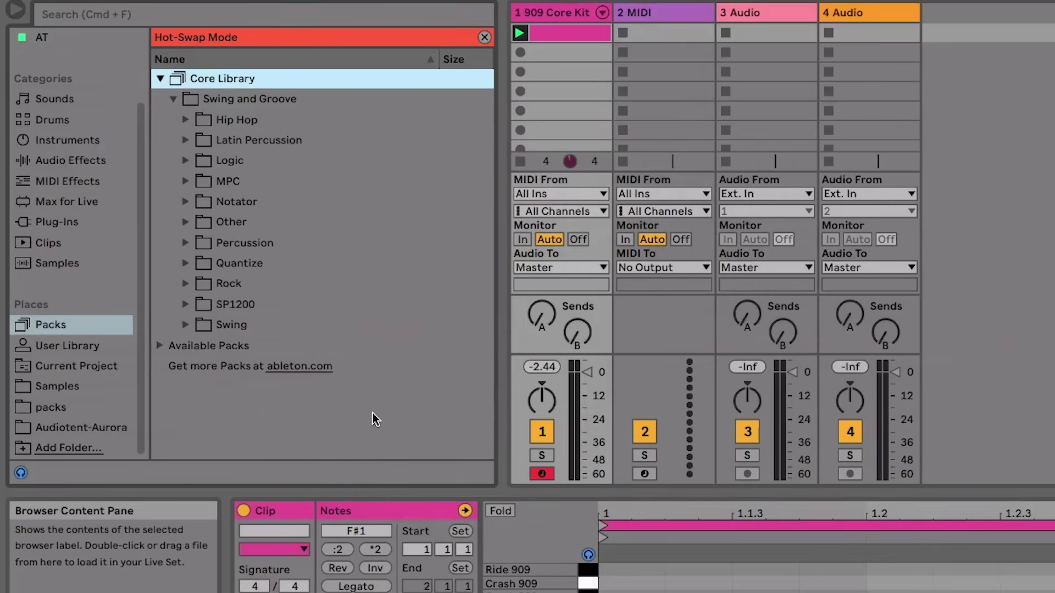
left_click(187, 180)
scroll(314, 278, "down", 8)
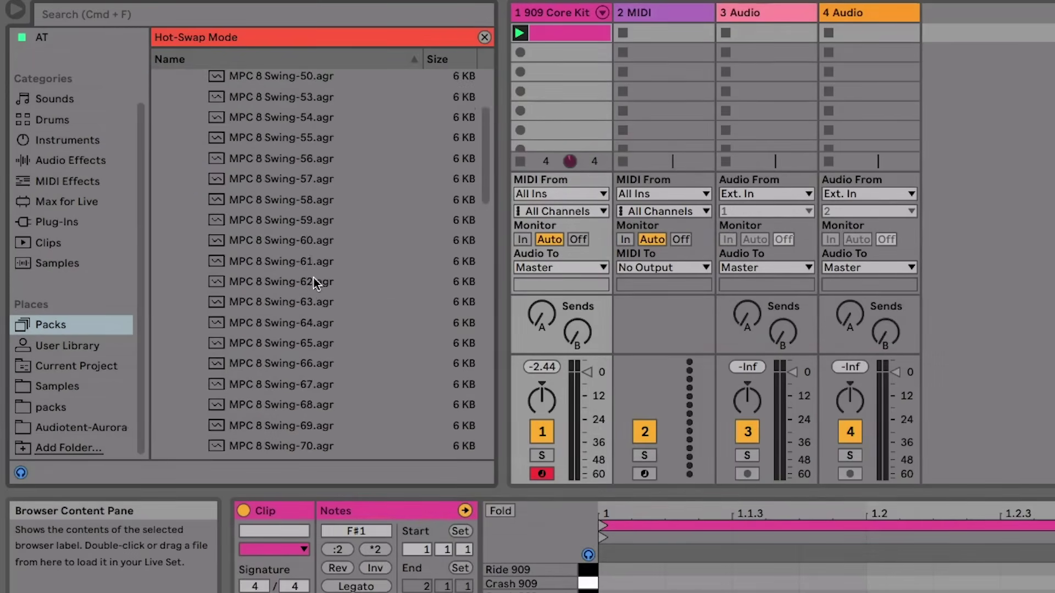
scroll(311, 281, "down", 8)
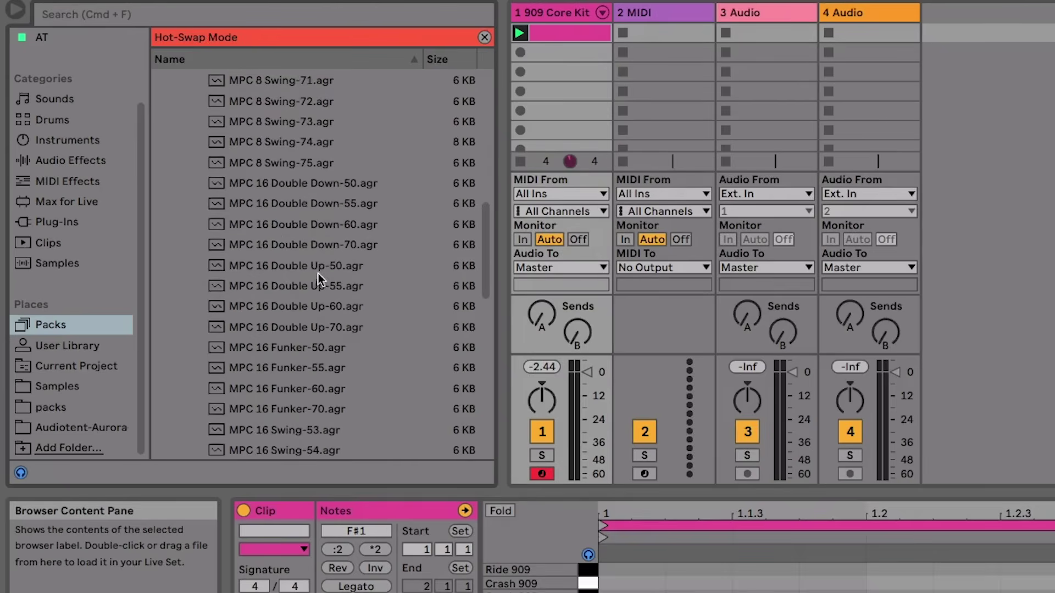
scroll(303, 299, "down", 1)
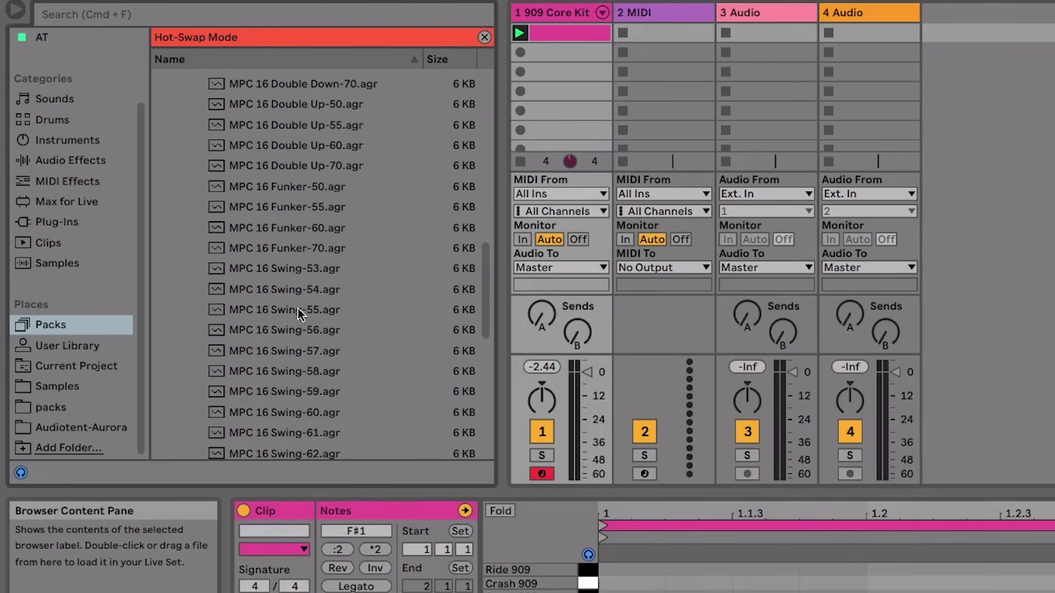
left_click(284, 269)
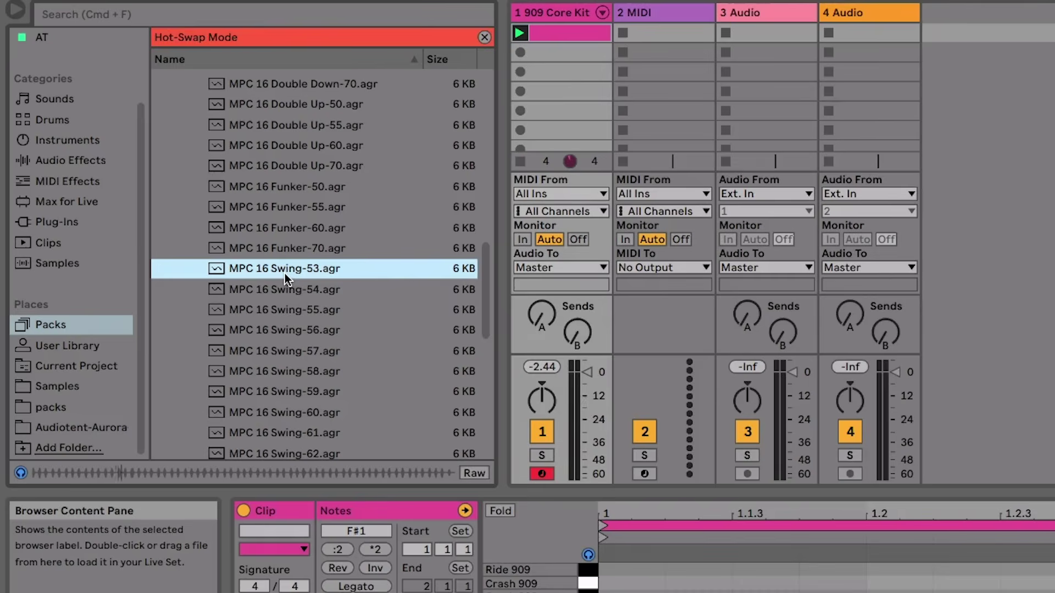
Audition the MPC 16 Swing-62, Swing-66, Swing-59 and Swing-58 grooves to compare their swing amounts.
scroll(284, 273, "down", 2)
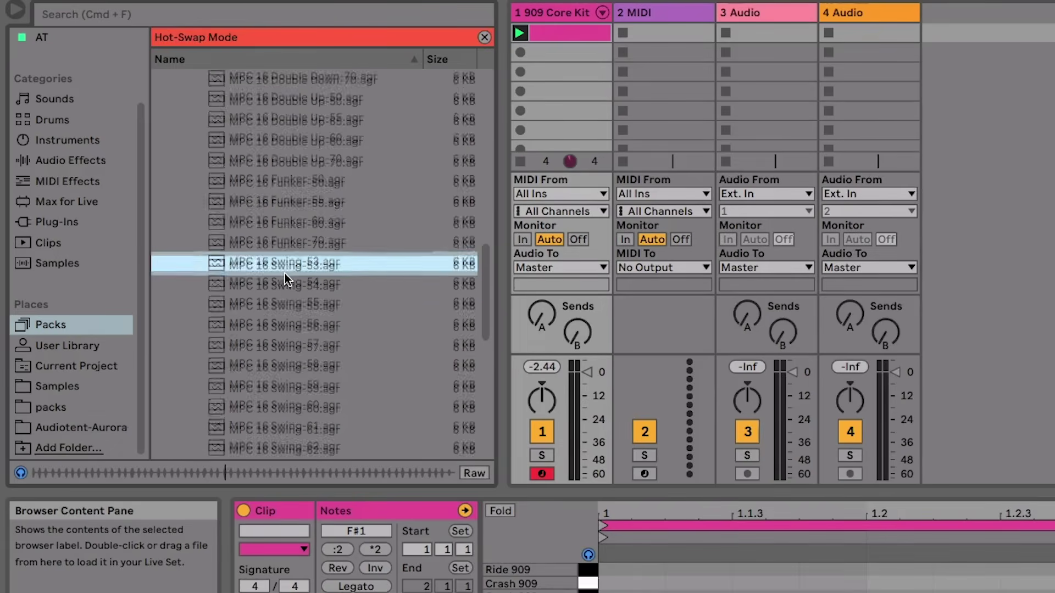
left_click(290, 424)
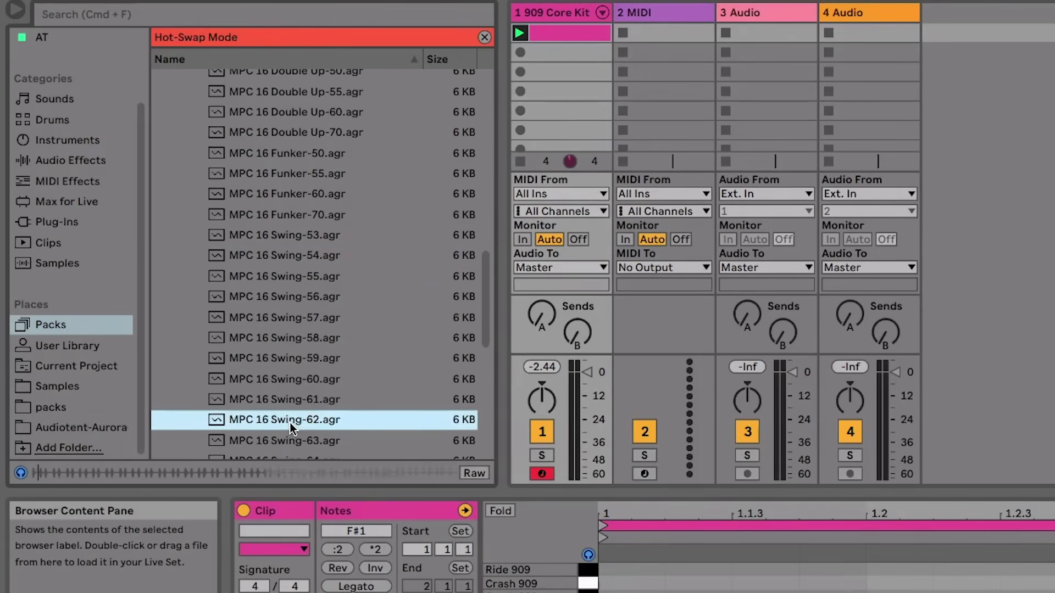
scroll(290, 424, "down", 3)
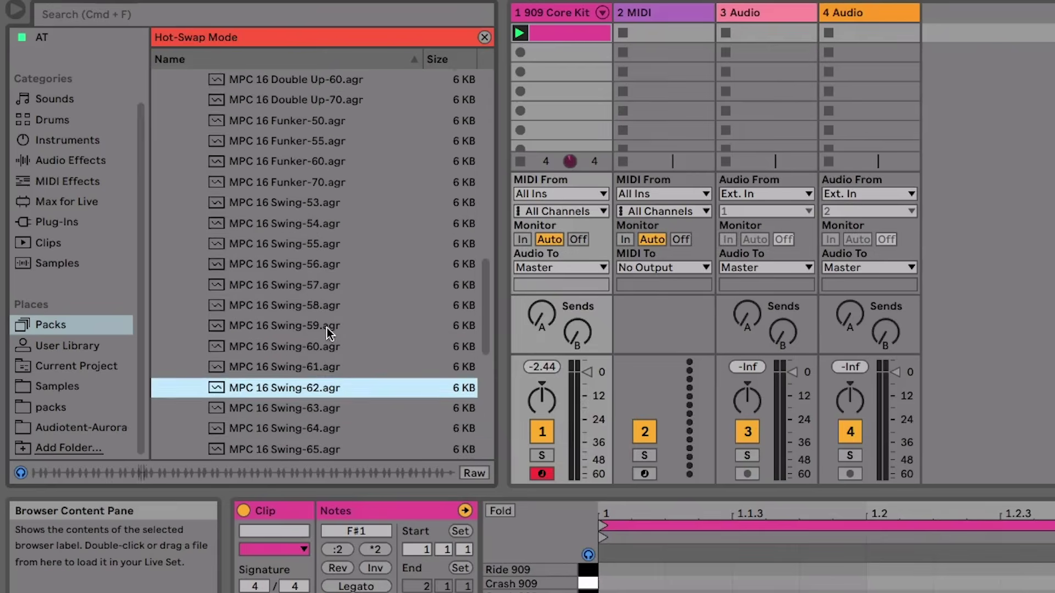
left_click(289, 447)
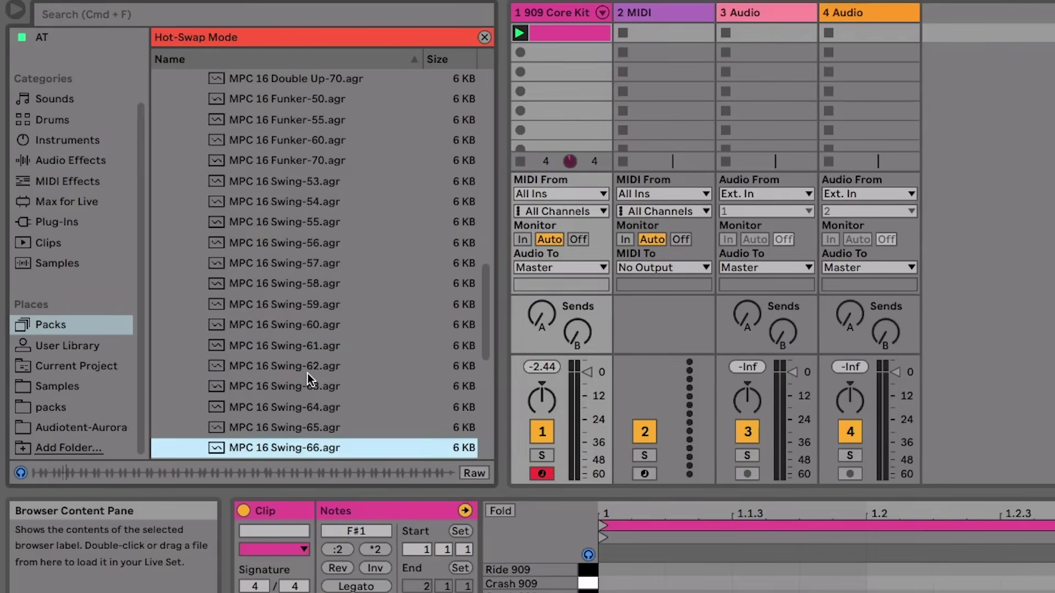
left_click(316, 306)
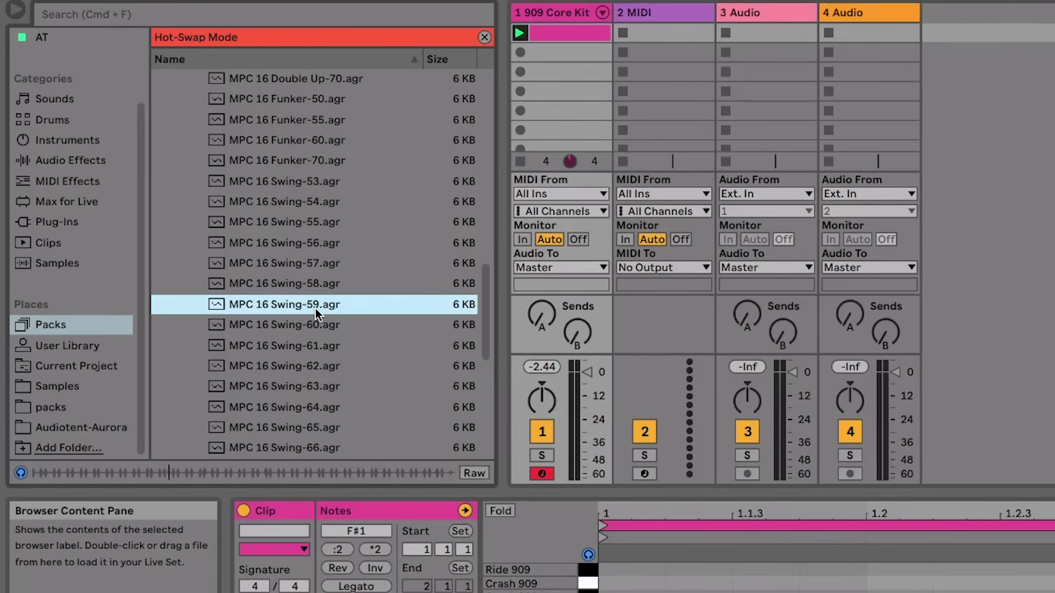
left_click(293, 284)
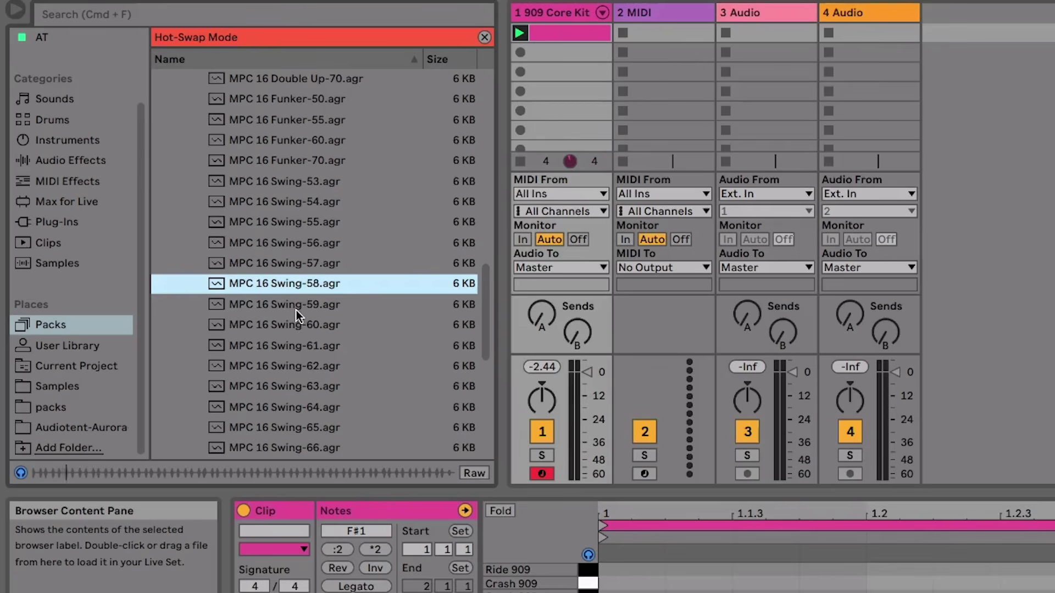
Apply the MPC 16 Swing-59 groove to the clip and commit it to the notes.
left_click(295, 306)
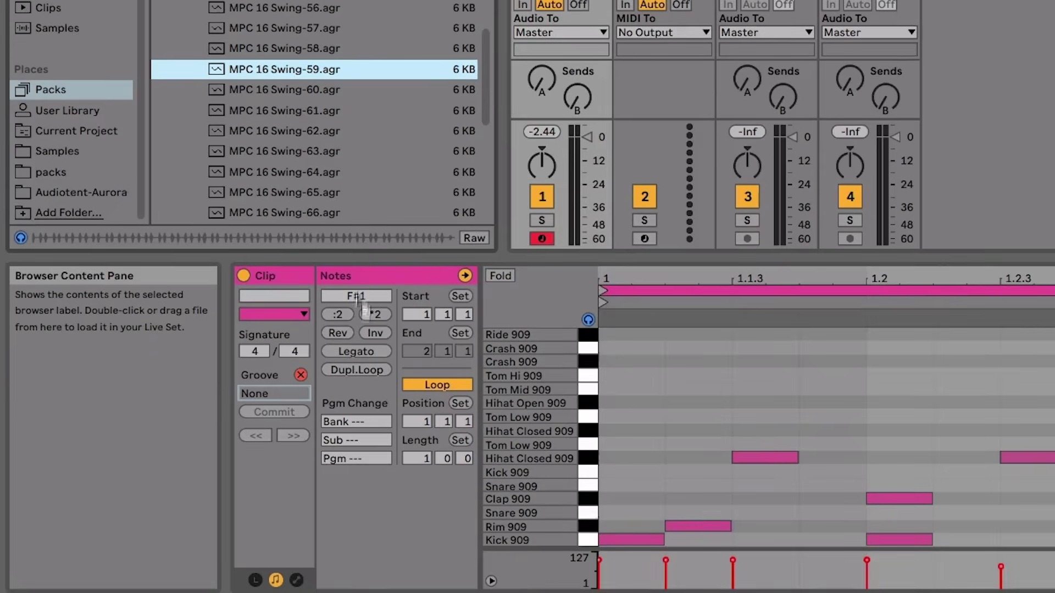
left_click(263, 392)
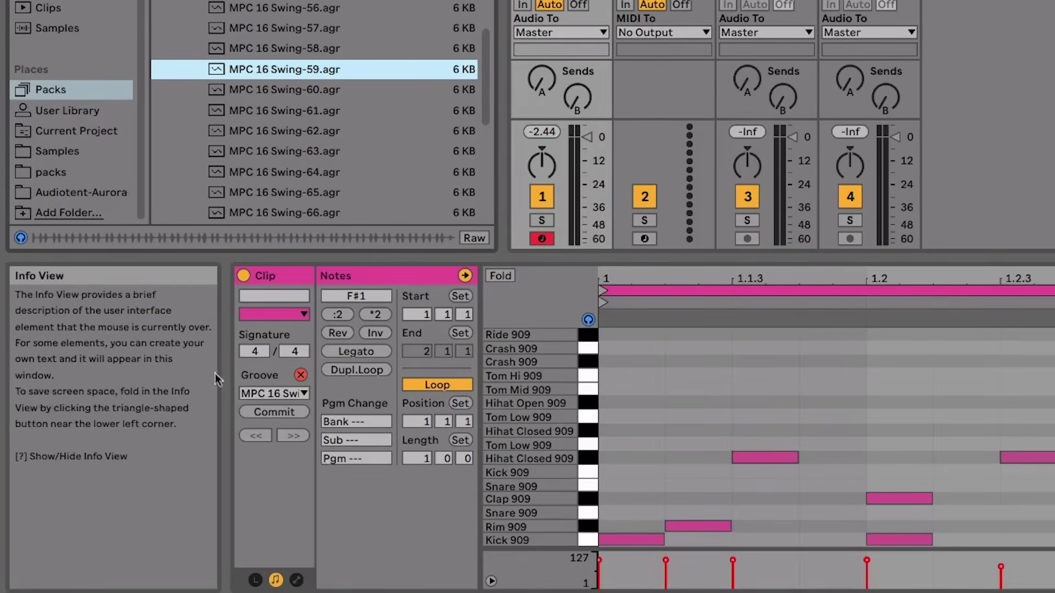
left_click(279, 413)
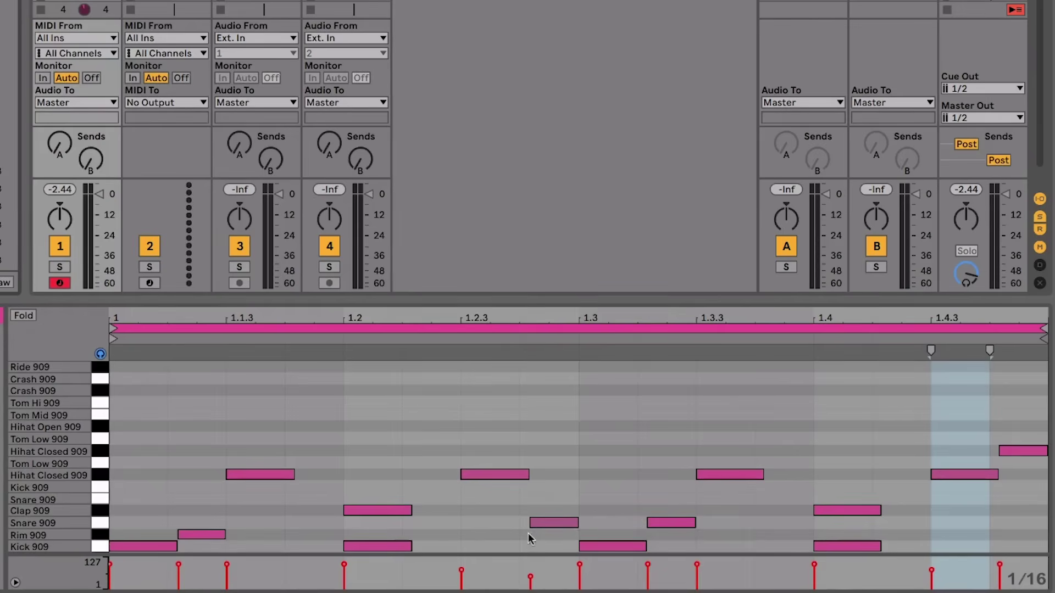
Listen to the loop with the committed swing, stop playback, and place the insert marker at 1.4.4 by the final hi-hat note.
left_click(529, 538)
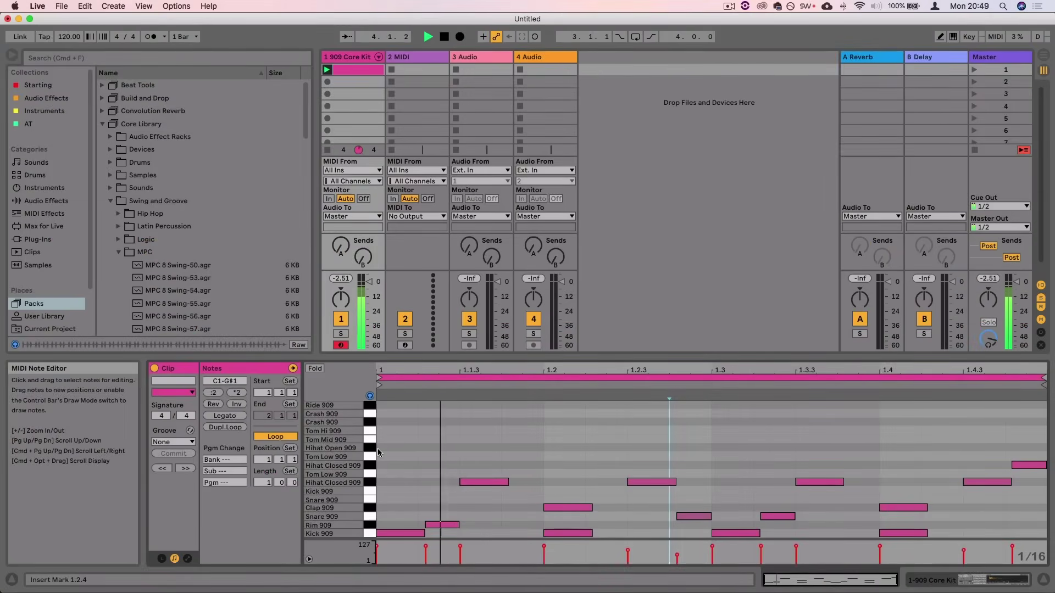
key("space")
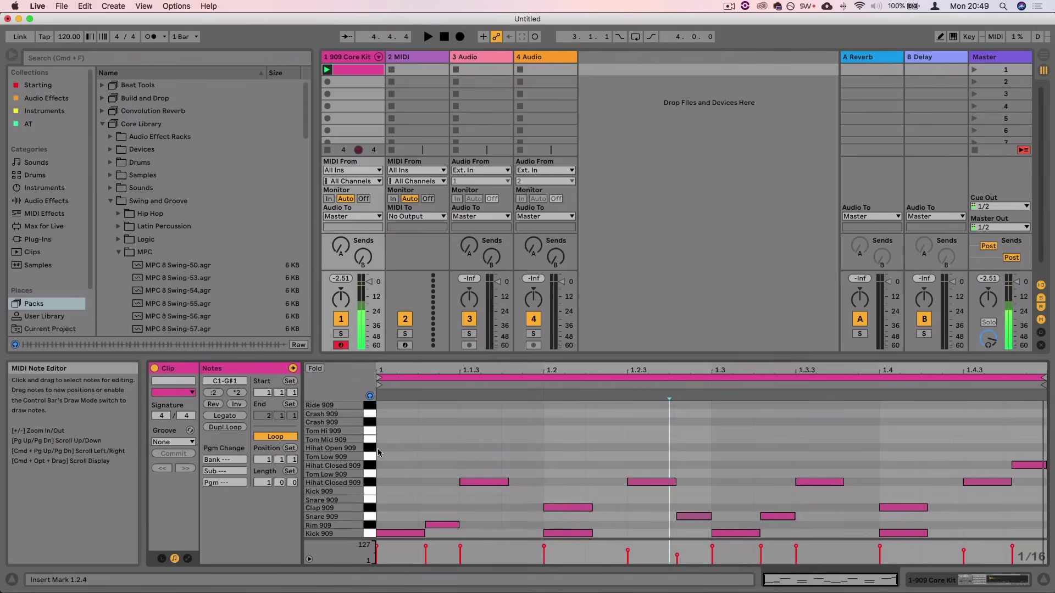
left_click(1015, 466)
left_click(1004, 467)
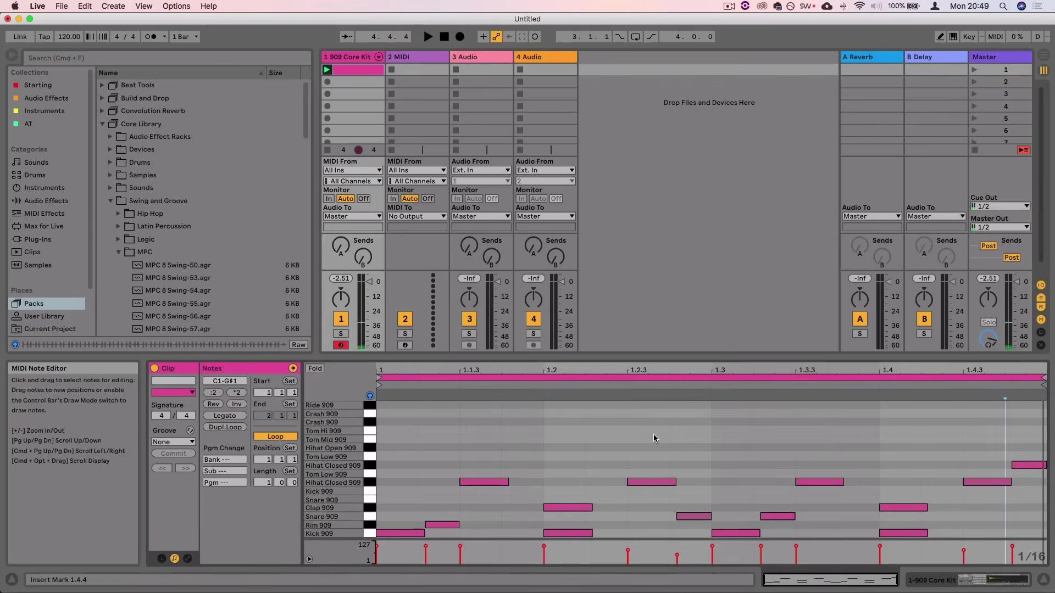